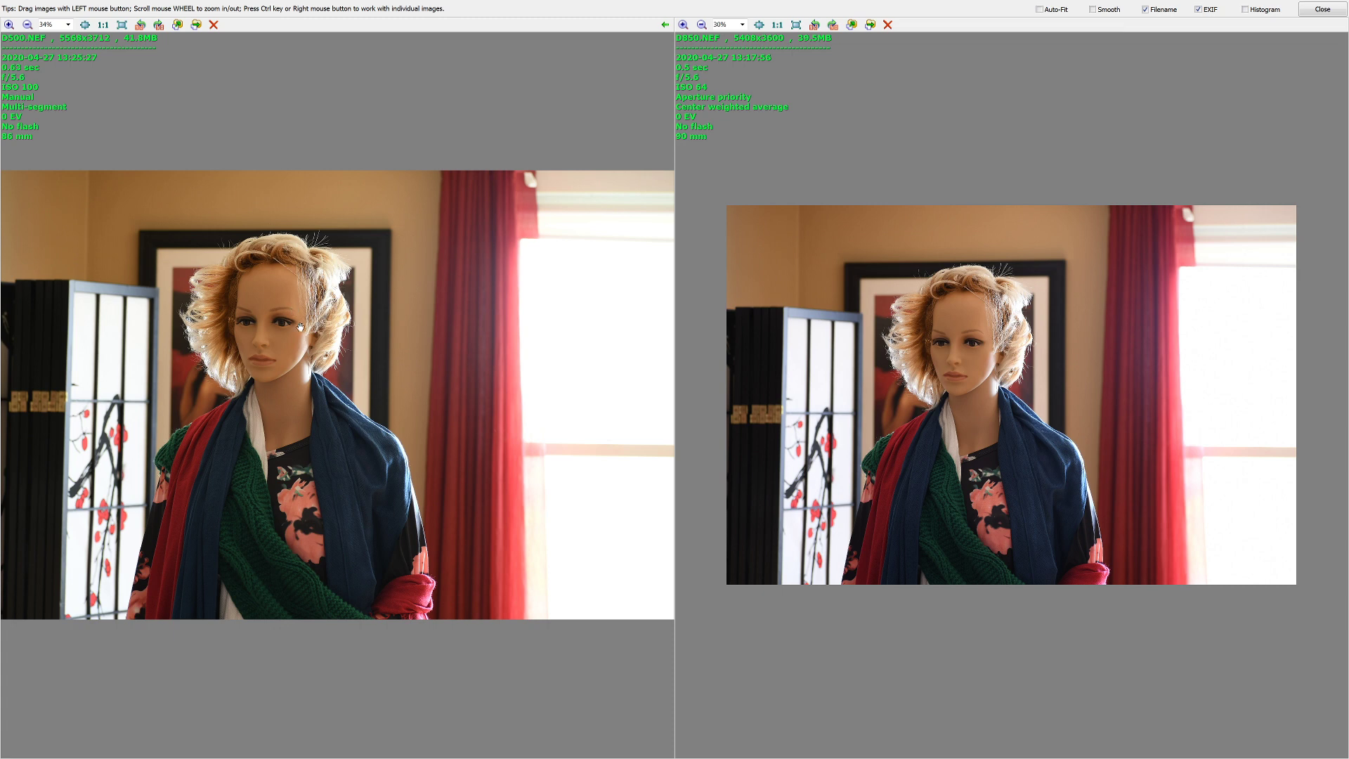
scroll(300, 325, "up", 5)
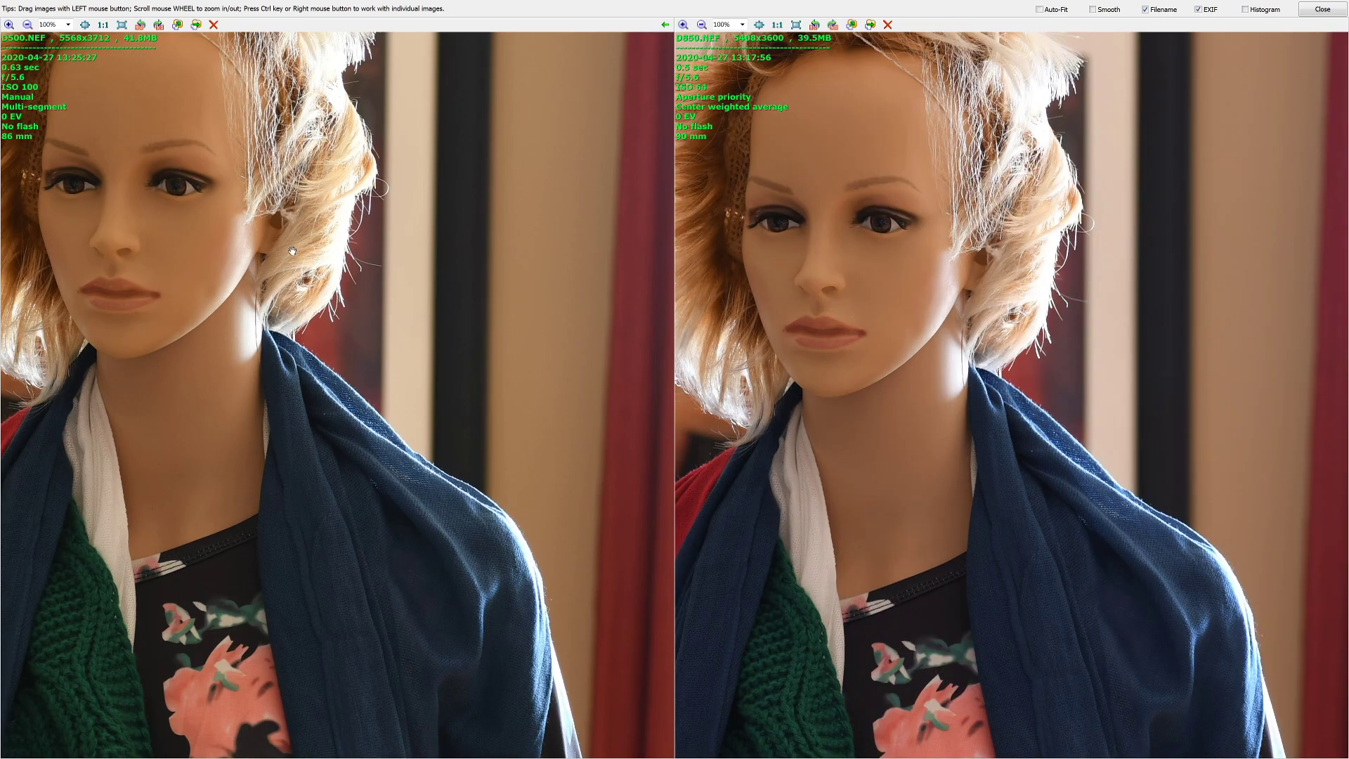
left_click_drag(292, 251, 404, 390)
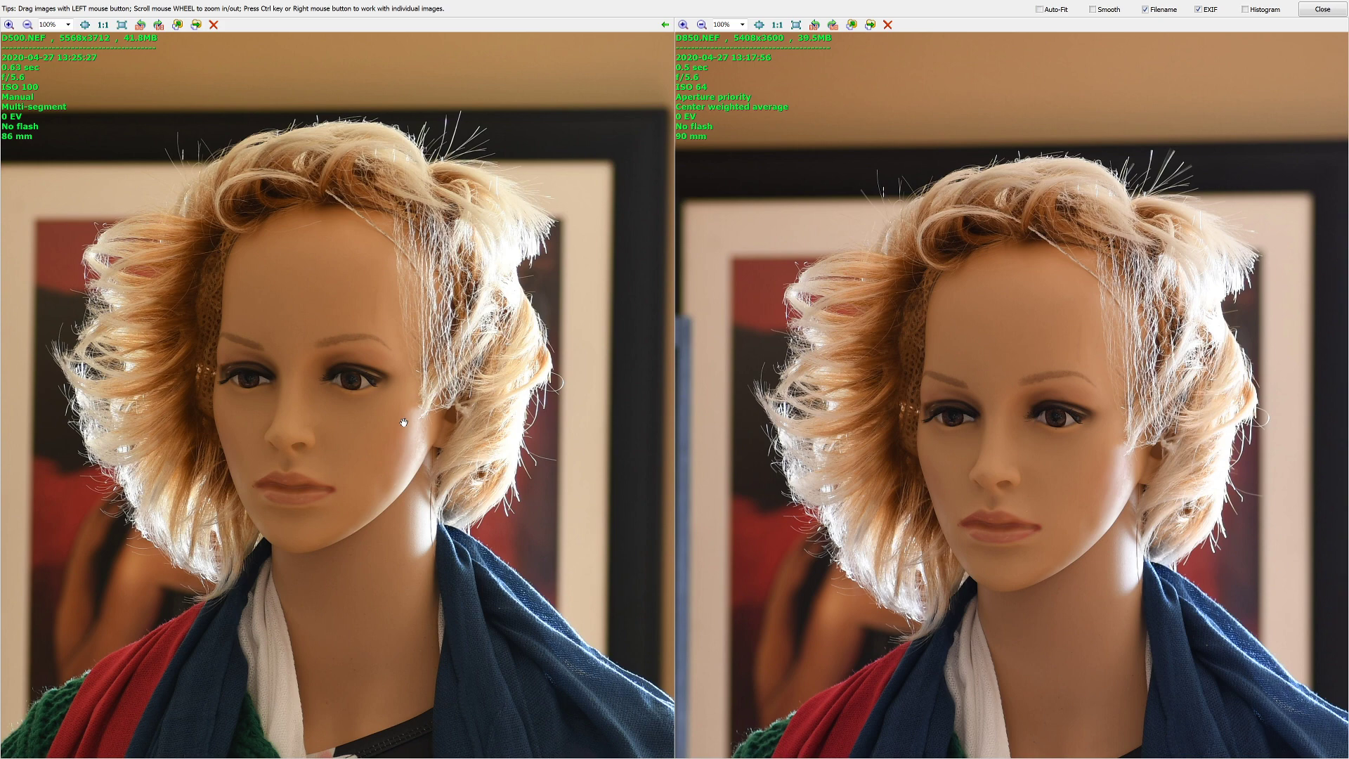
mouse_move(921, 408)
left_mouse_down()
mouse_move(980, 397)
mouse_move(945, 400)
left_mouse_up()
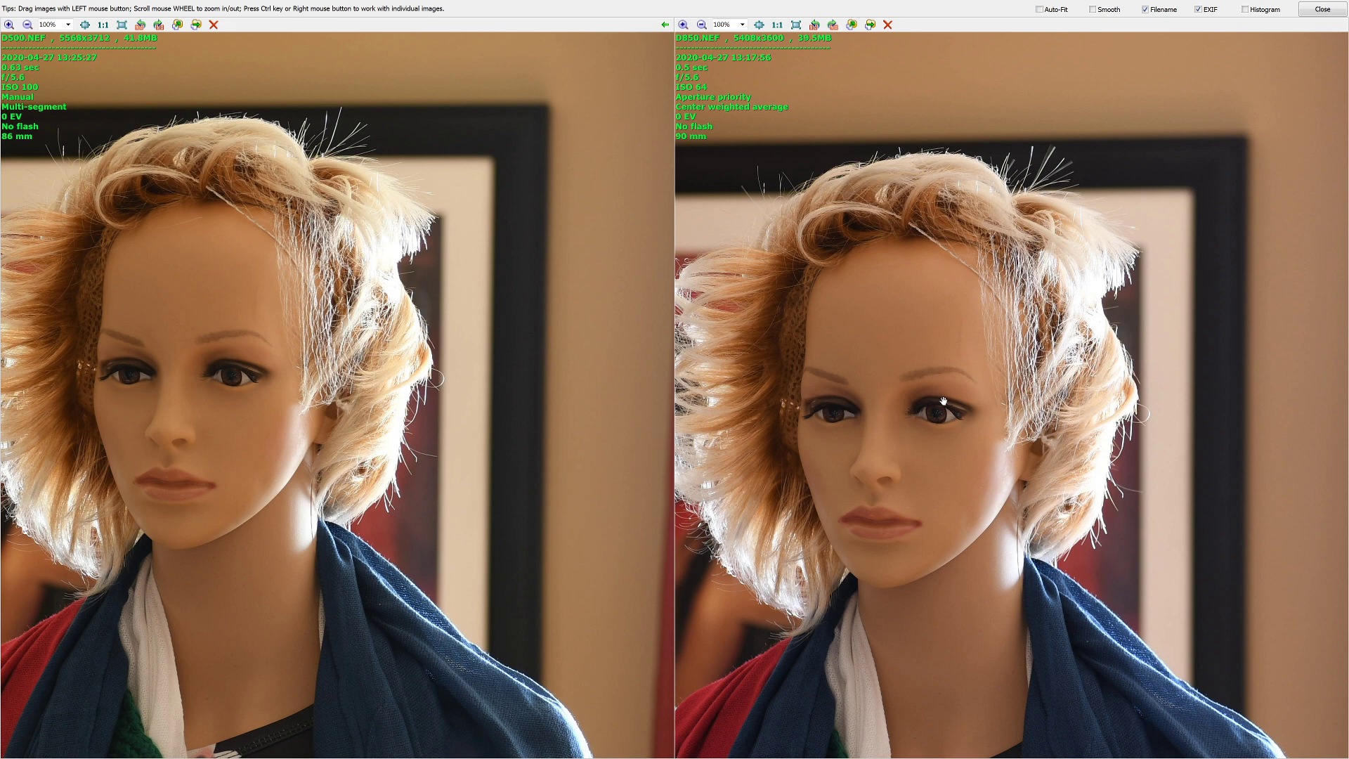
left_click_drag(944, 401, 949, 360)
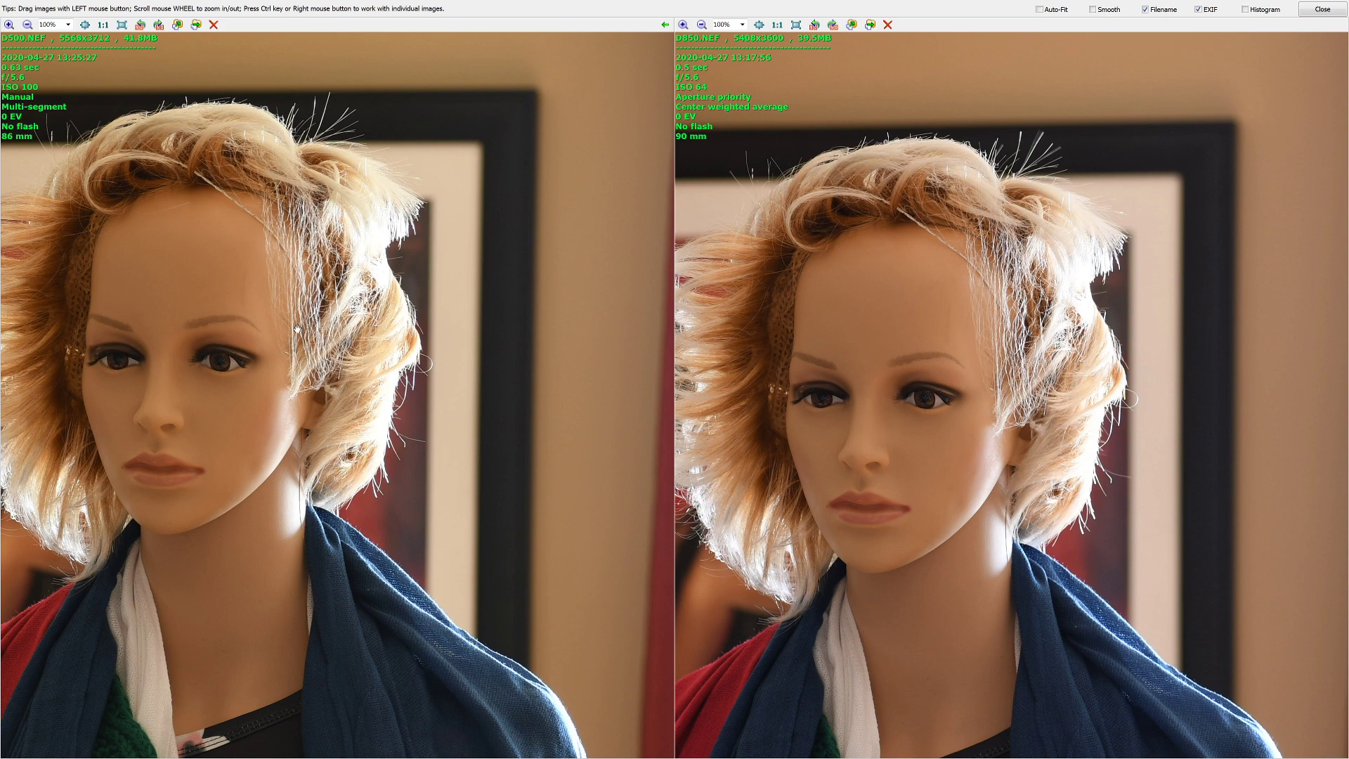
scroll(249, 354, "up", 2)
scroll(248, 355, "up", 2)
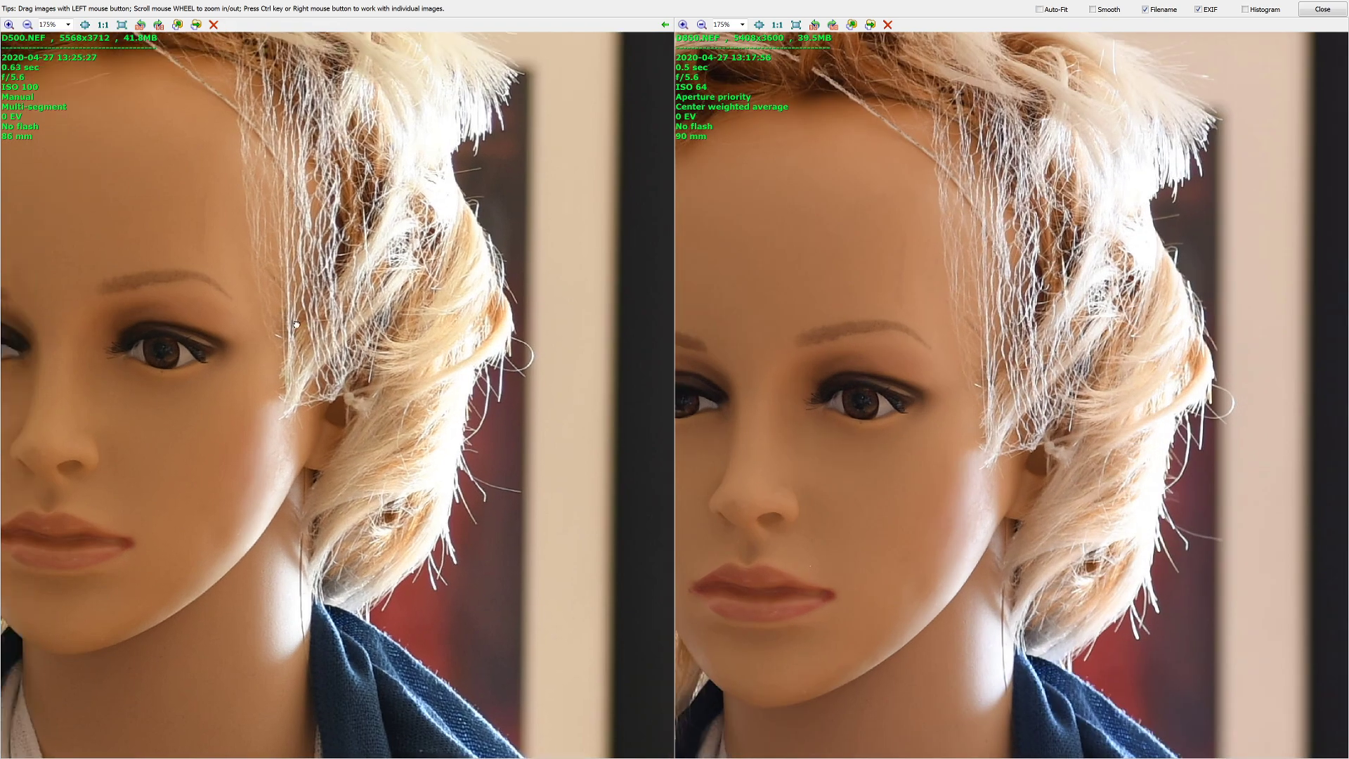
left_click_drag(248, 355, 398, 343)
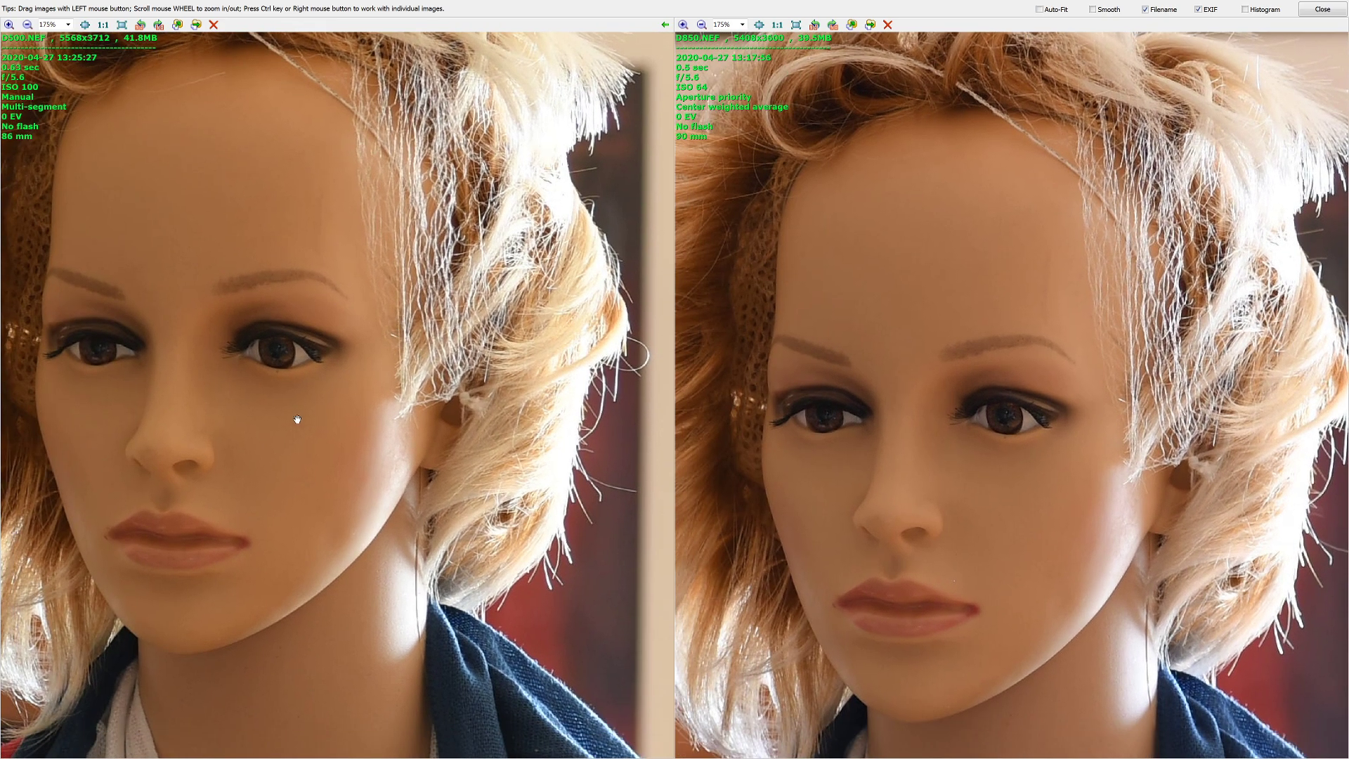
scroll(421, 316, "up", 1)
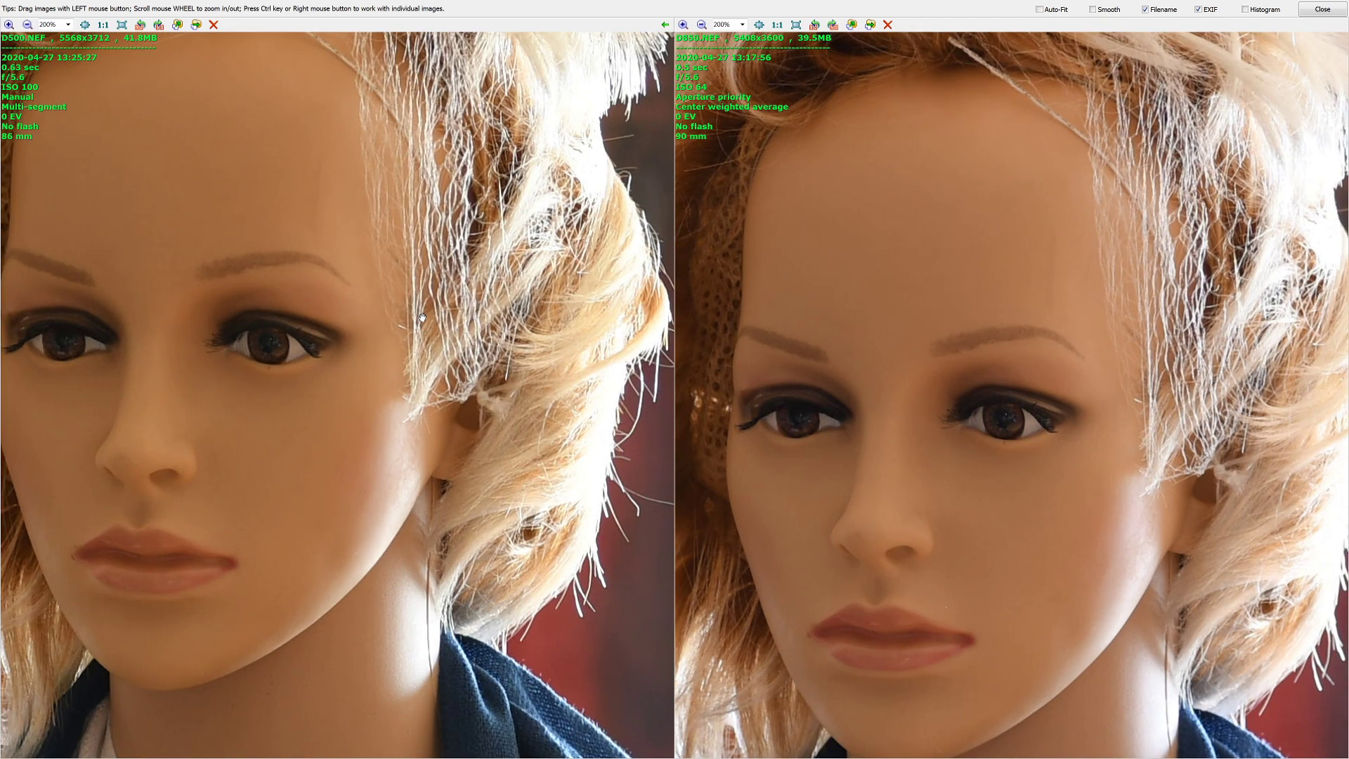
scroll(422, 317, "down", 6)
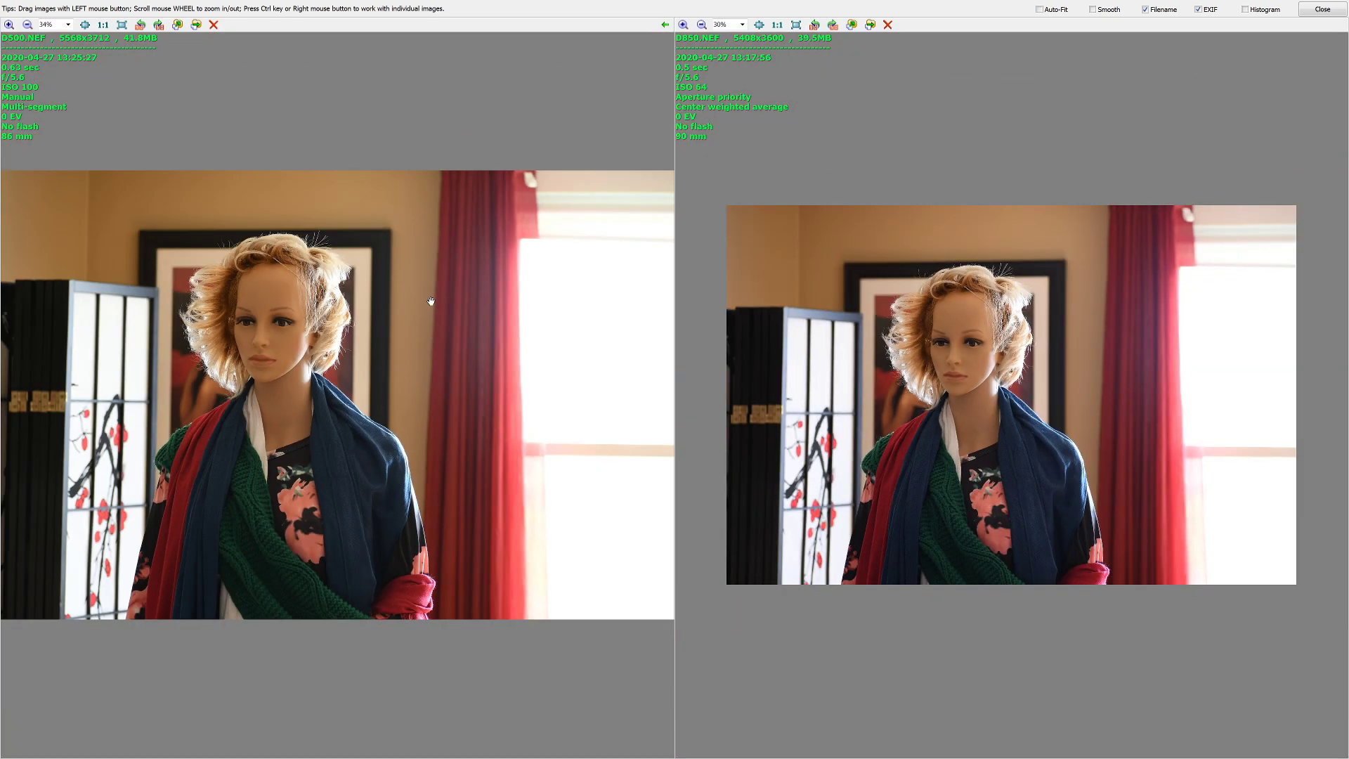
scroll(430, 302, "down", 2)
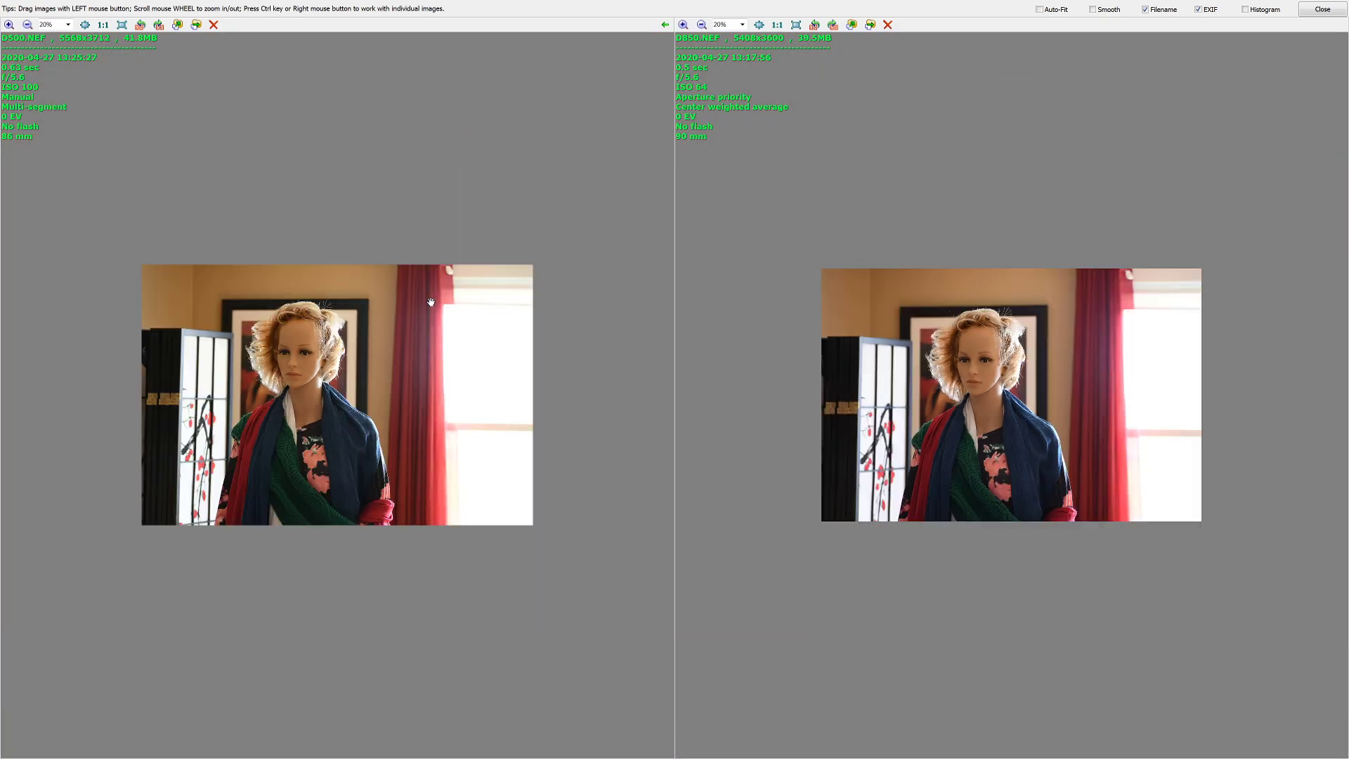
scroll(431, 302, "up", 2)
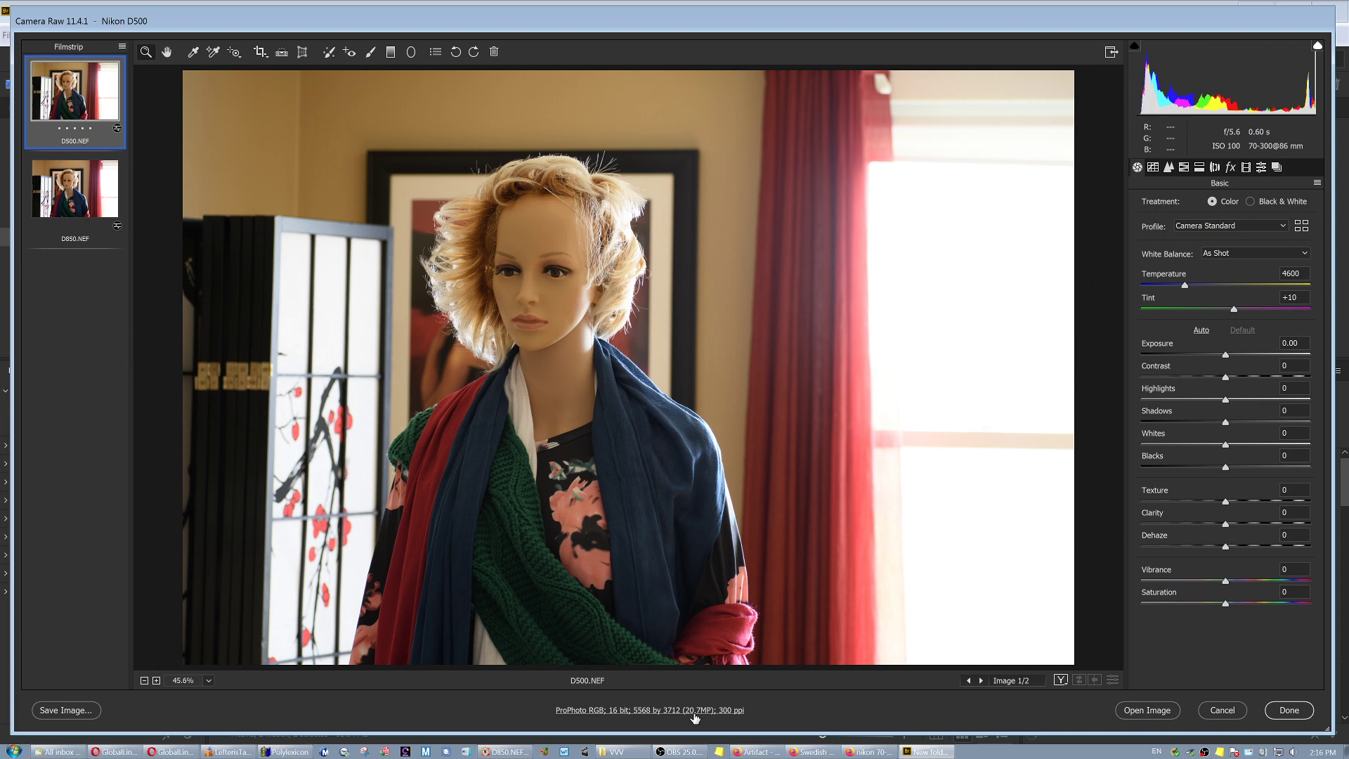
Check the D500 and D850 workflow settings (ProPhoto RGB, 16-bit, 300 ppi) without changing them
left_click(694, 711)
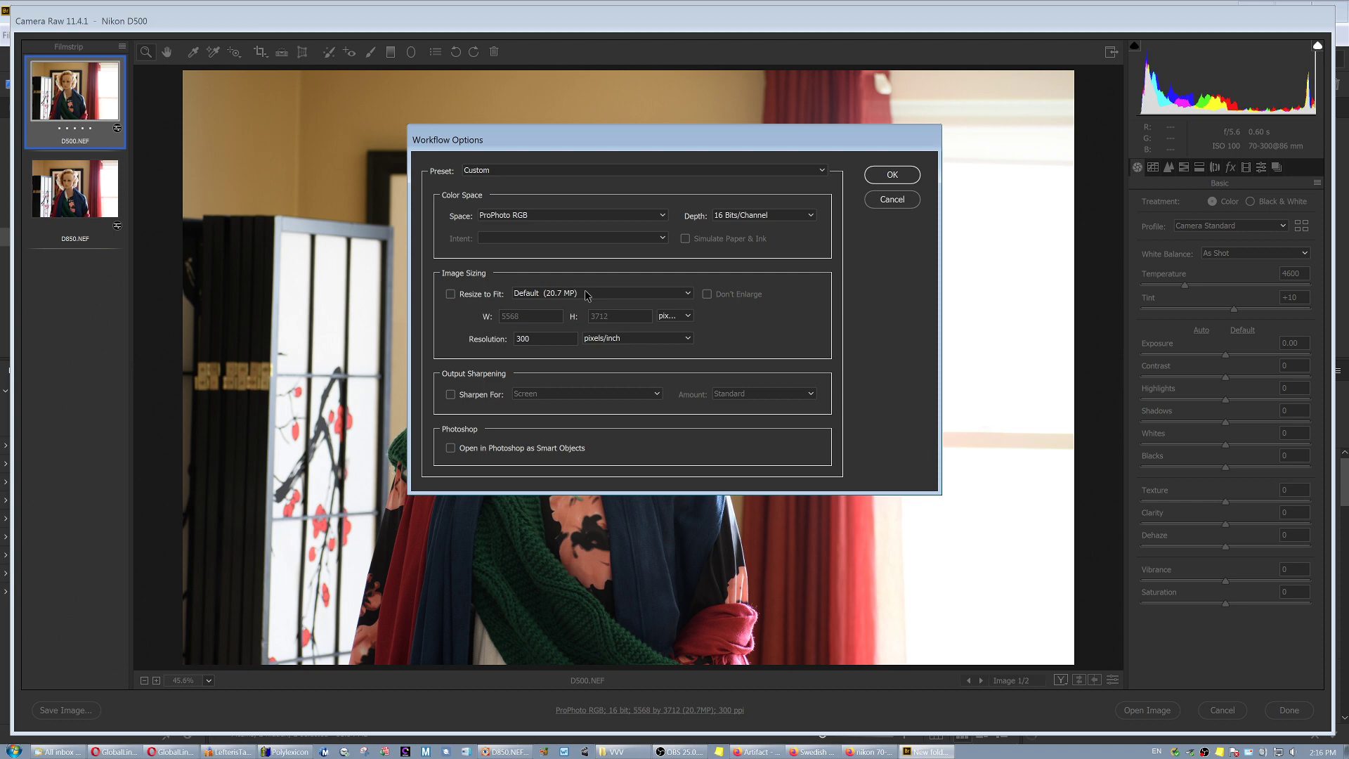
left_click(892, 200)
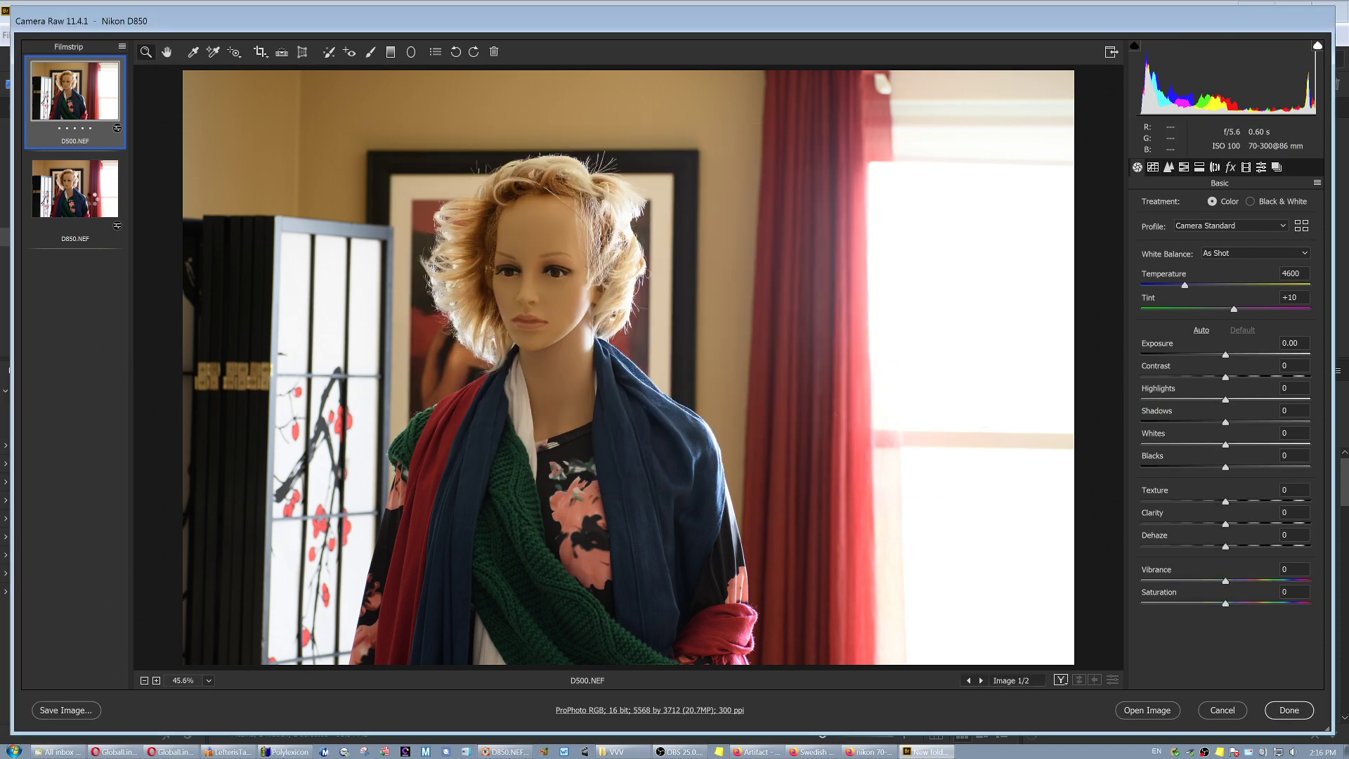
key("Down")
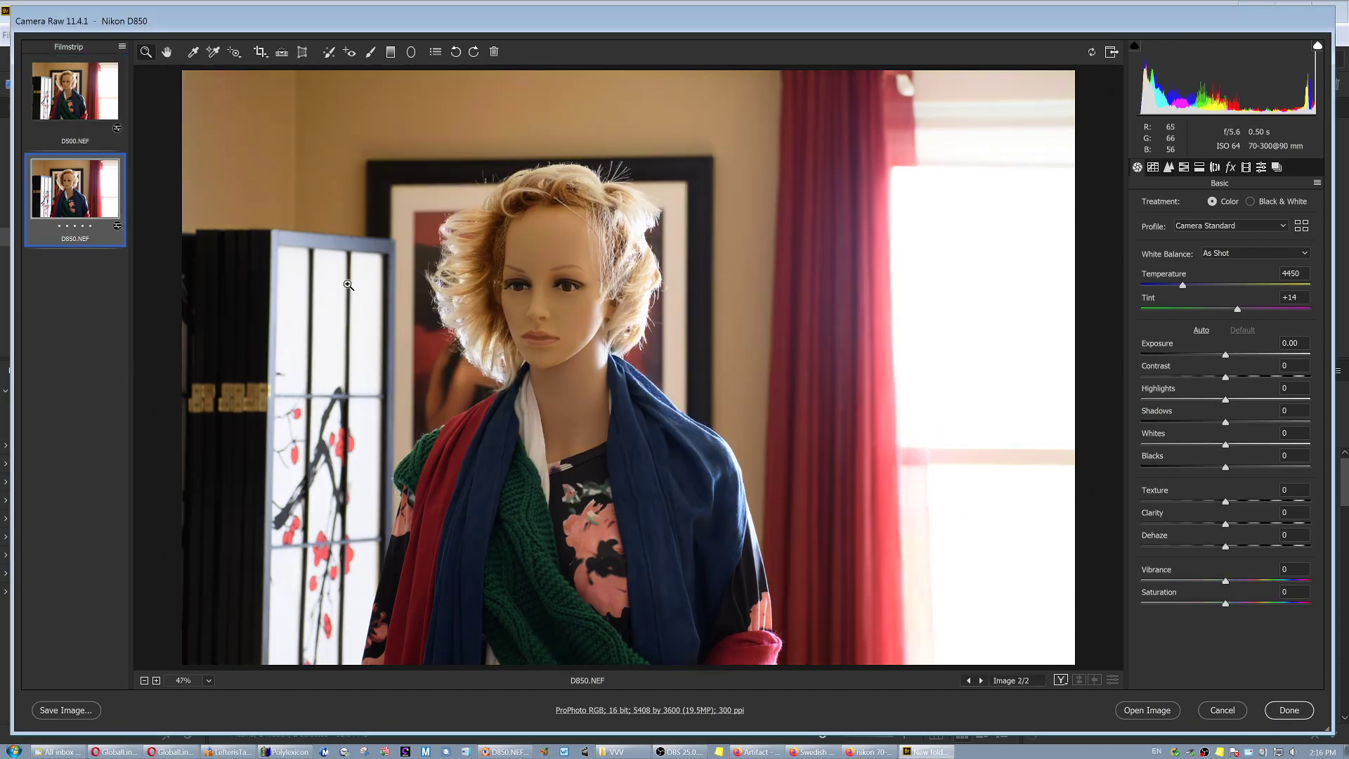
left_click(696, 711)
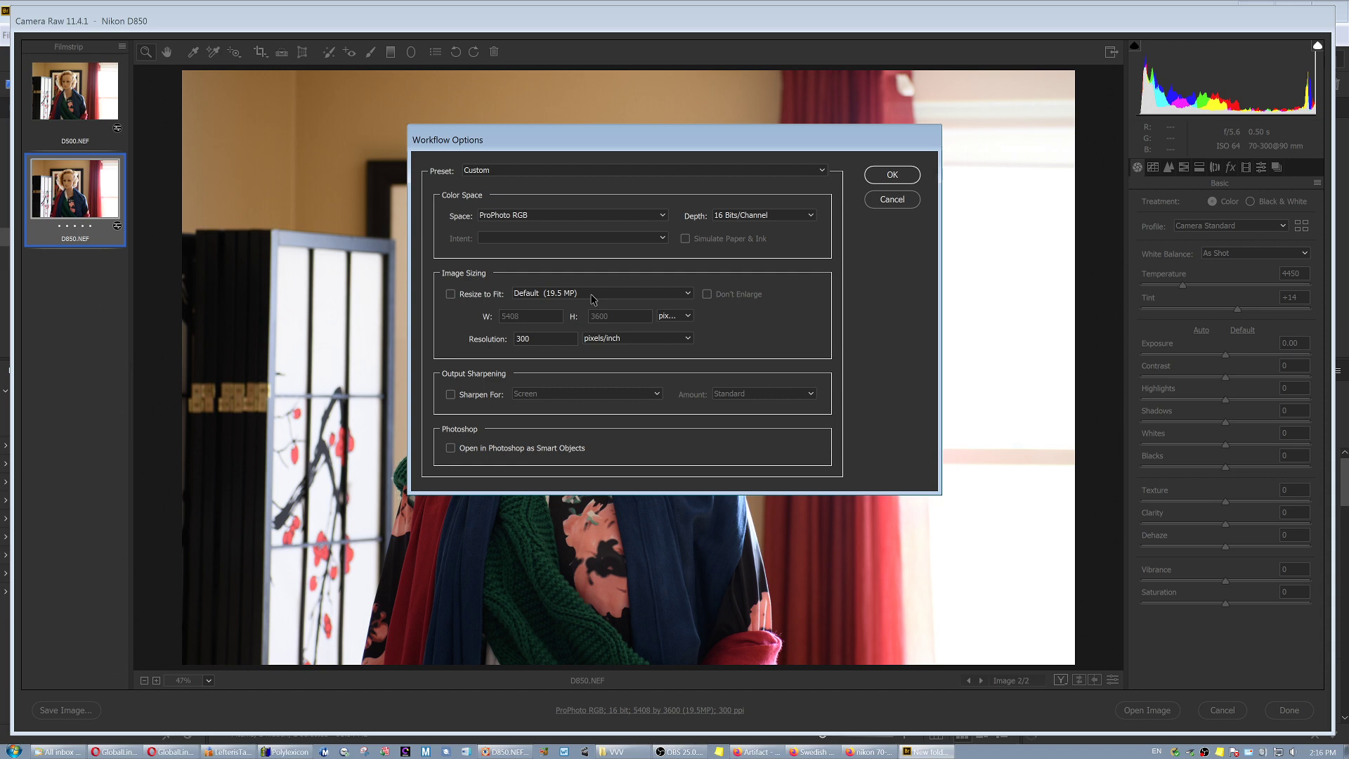
left_click(887, 204)
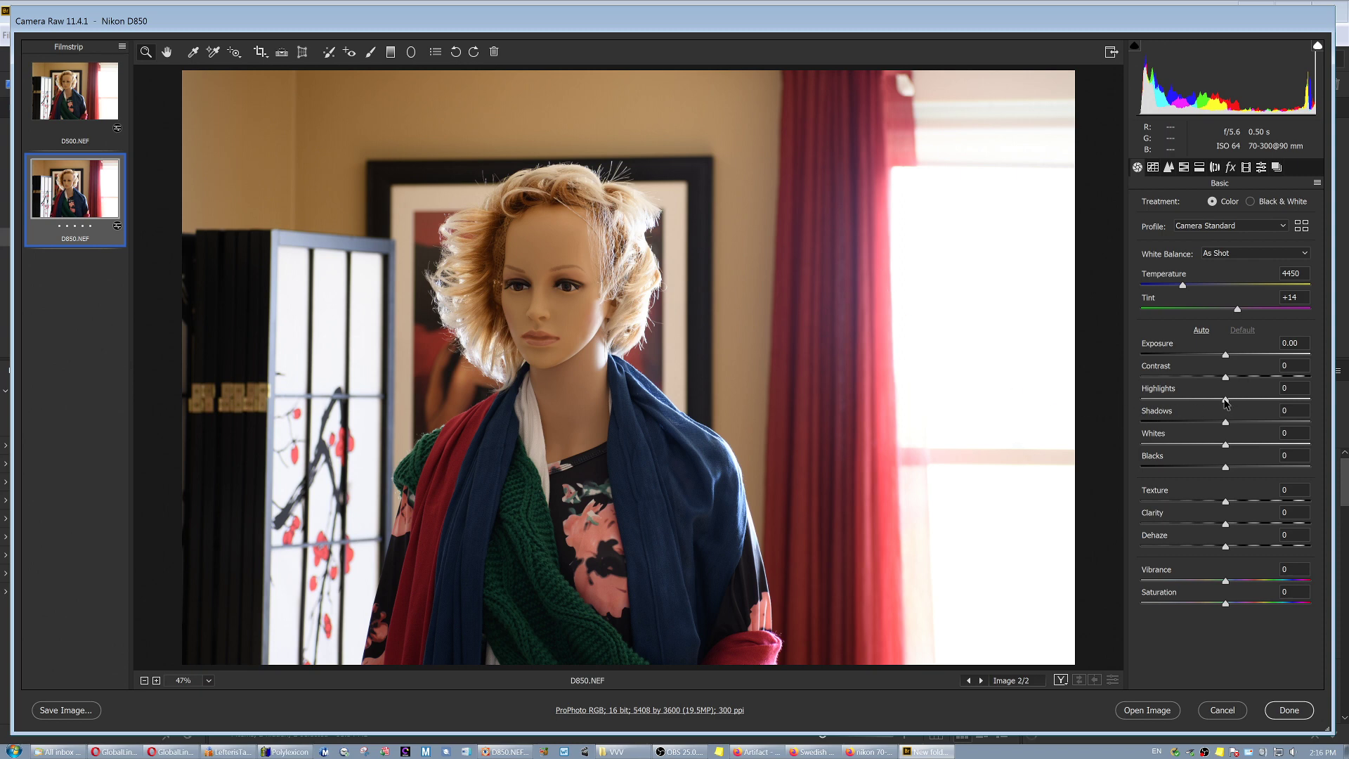
Set the D850 shot's Highlights to -100 and Shadows to +100
left_click_drag(1225, 400, 1132, 402)
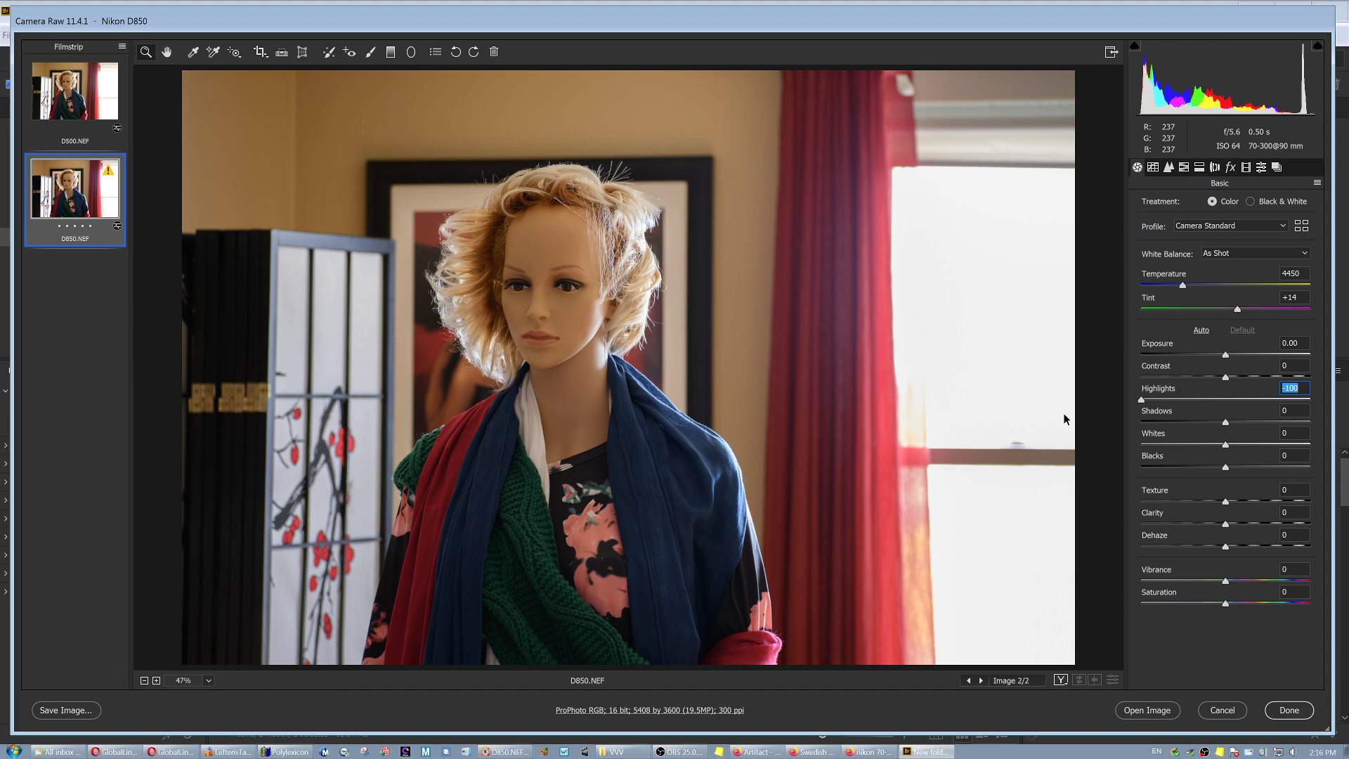
left_click(1226, 423)
left_click_drag(1225, 423, 1327, 424)
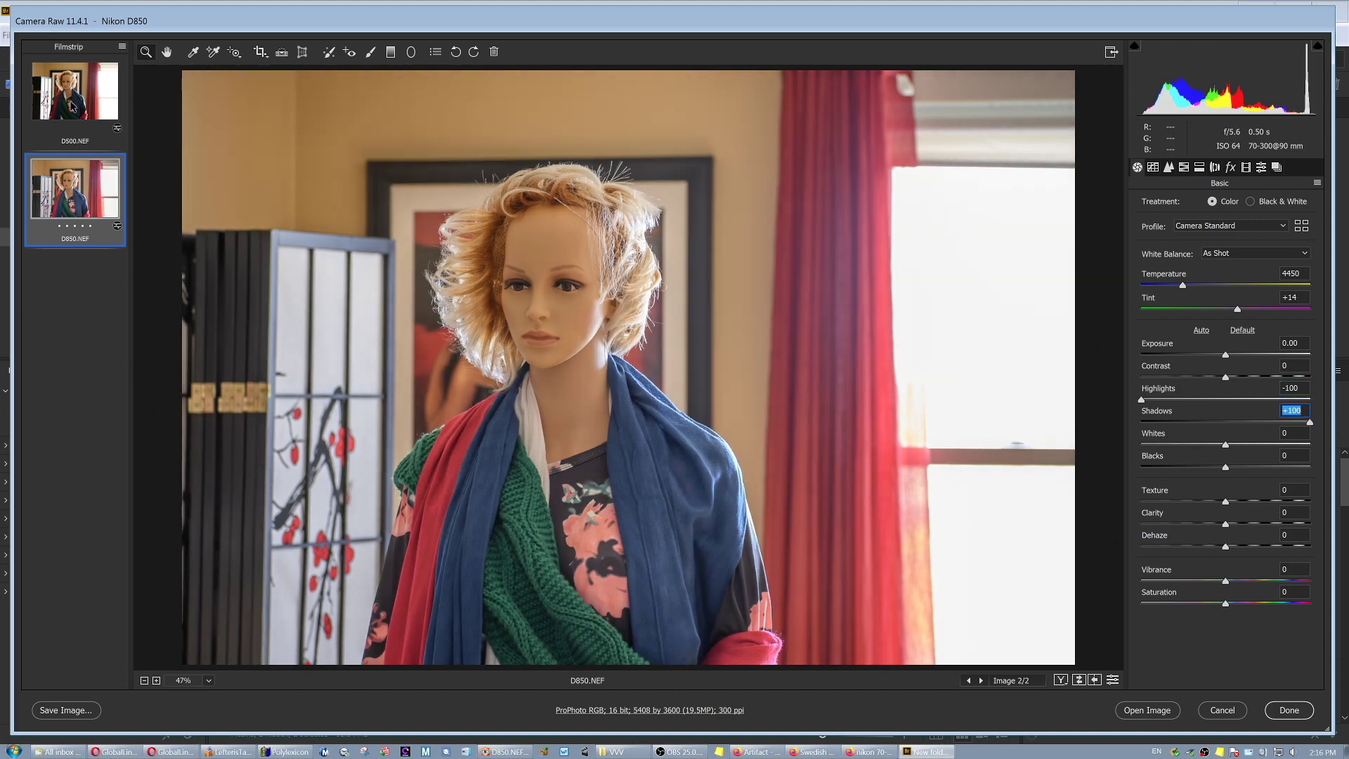
Apply the same Highlights -100 and Shadows +100 to the D500 shot
left_click(71, 102)
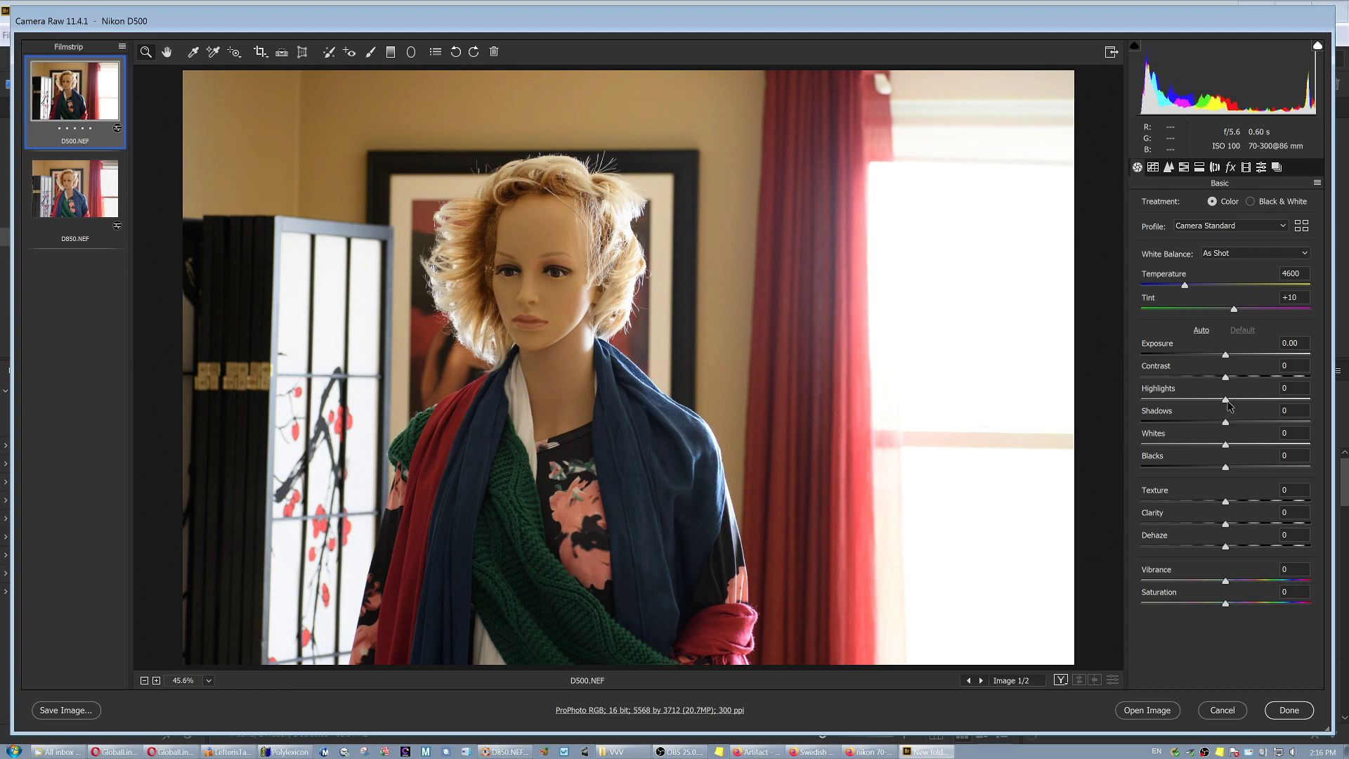
left_click_drag(1225, 401, 1139, 401)
left_click_drag(1225, 423, 1337, 428)
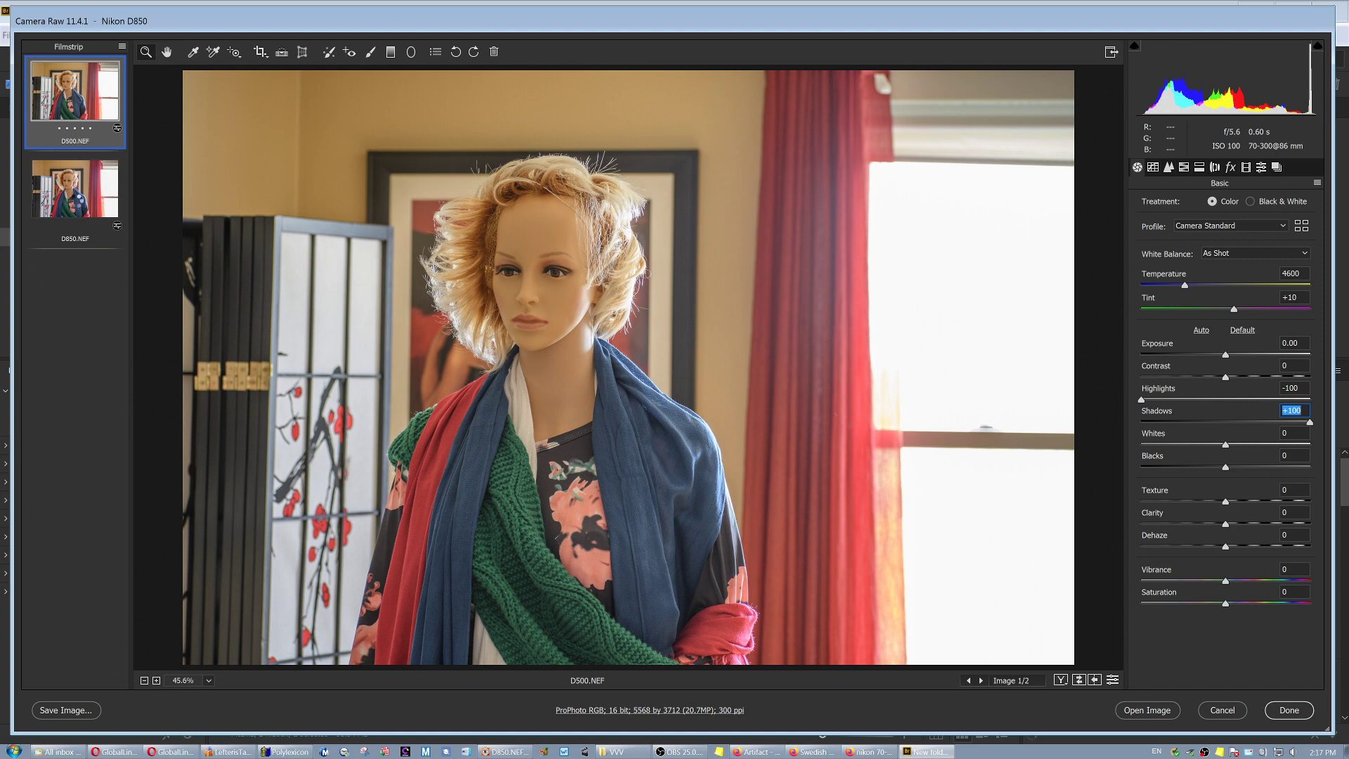
Compare the D850 and D500 shots, then zoom in on the D500 mannequin's face
left_click(78, 207)
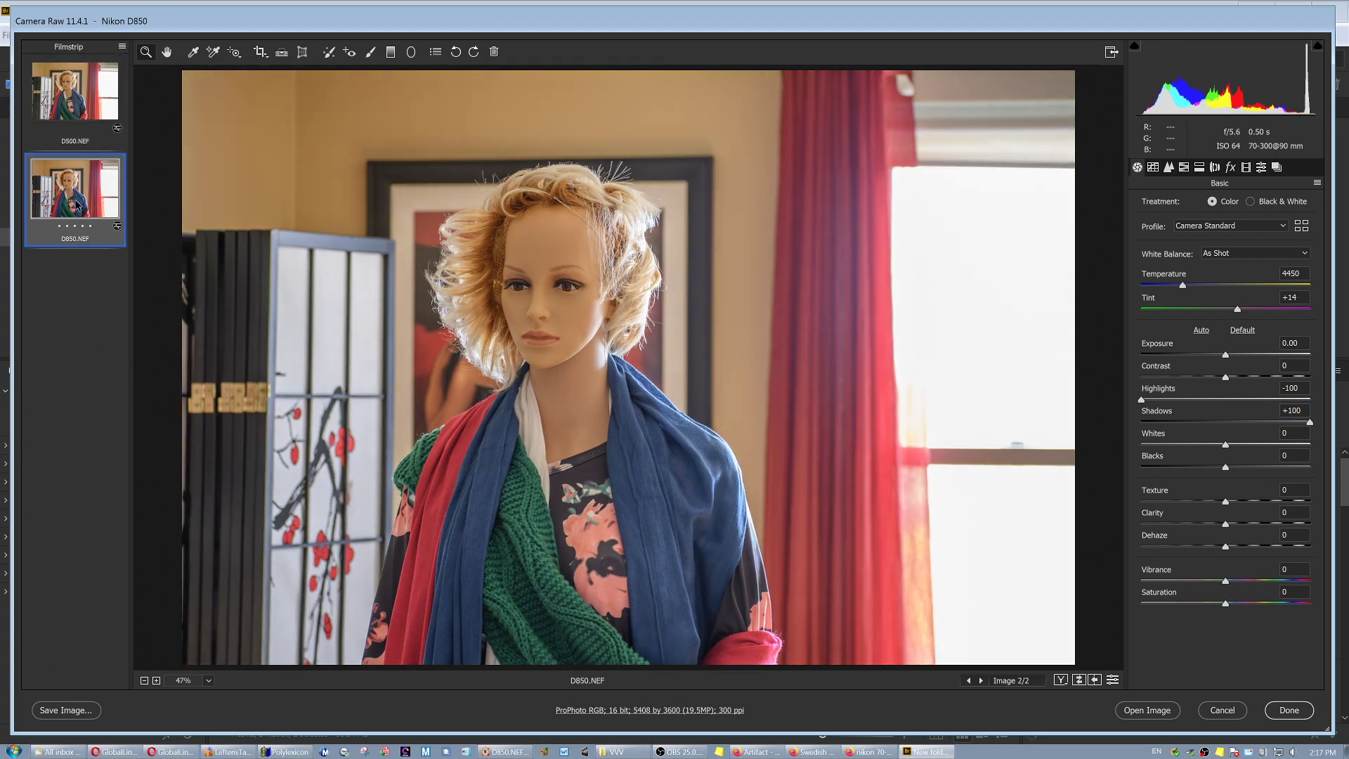
left_click(75, 103)
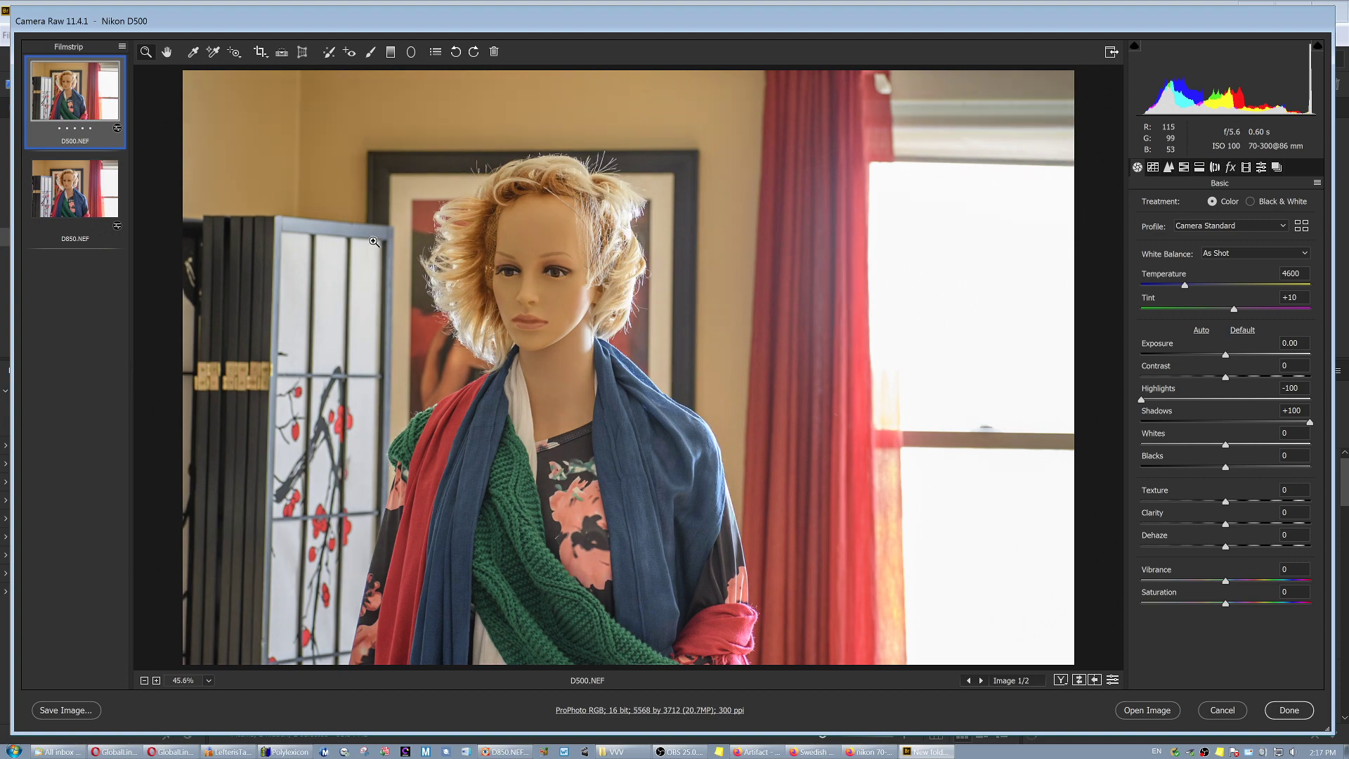
left_click(525, 296)
left_click(499, 304)
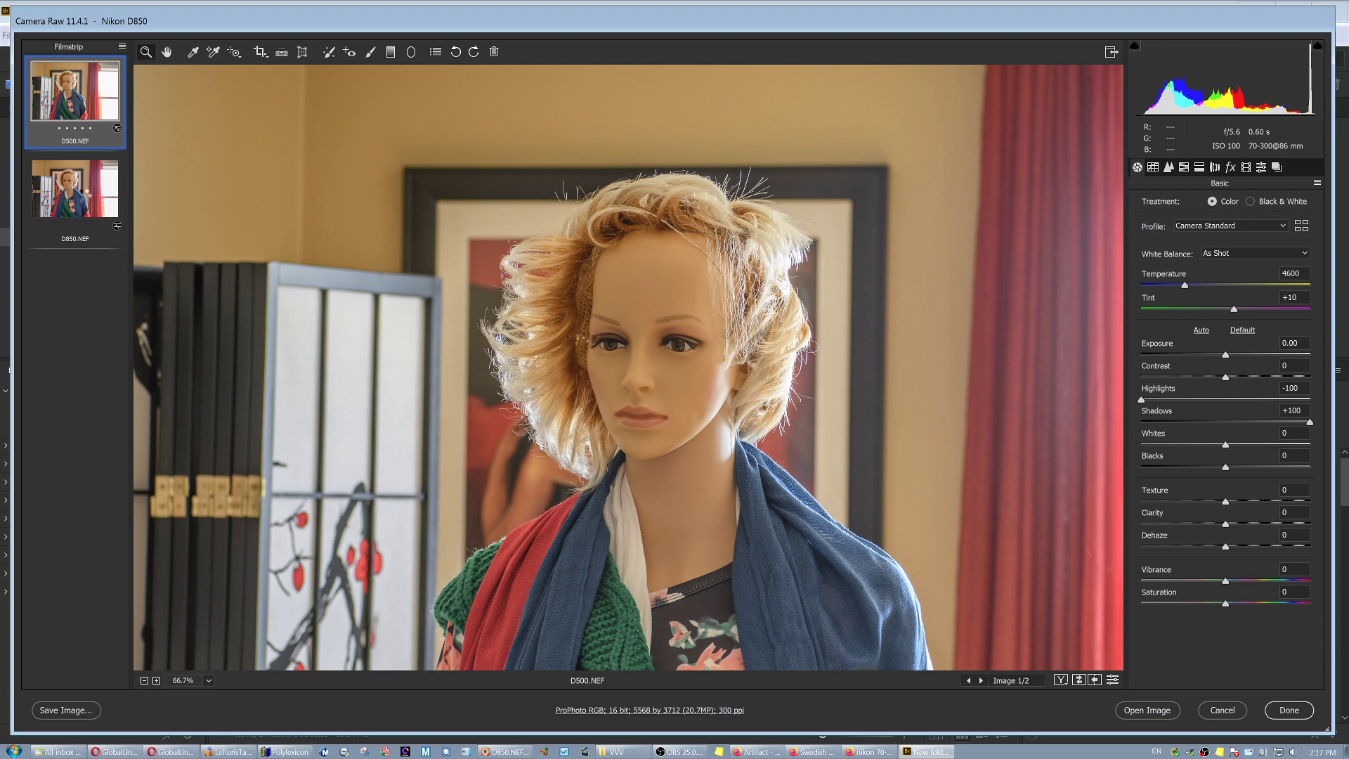
Zoom the D850 shot in past 200% on the dark binders
left_click(84, 199)
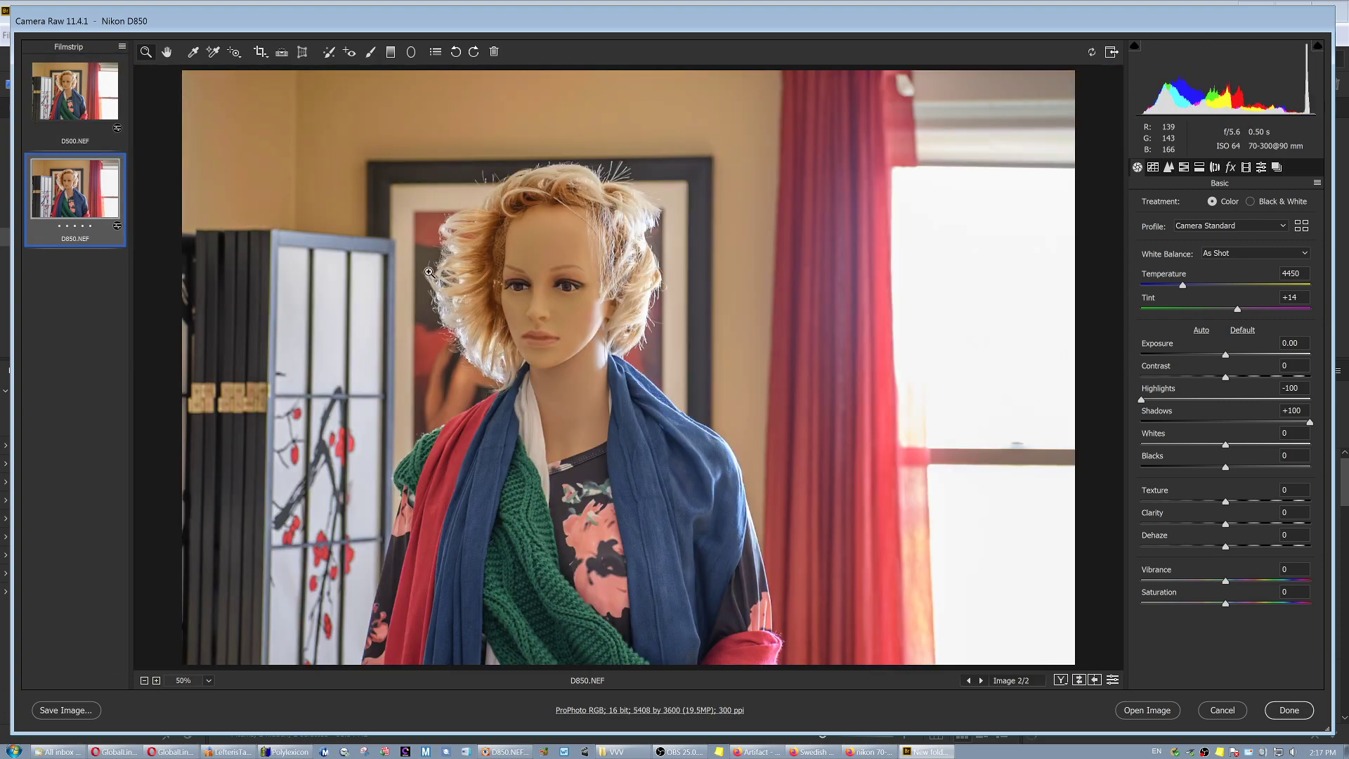
left_click(432, 292)
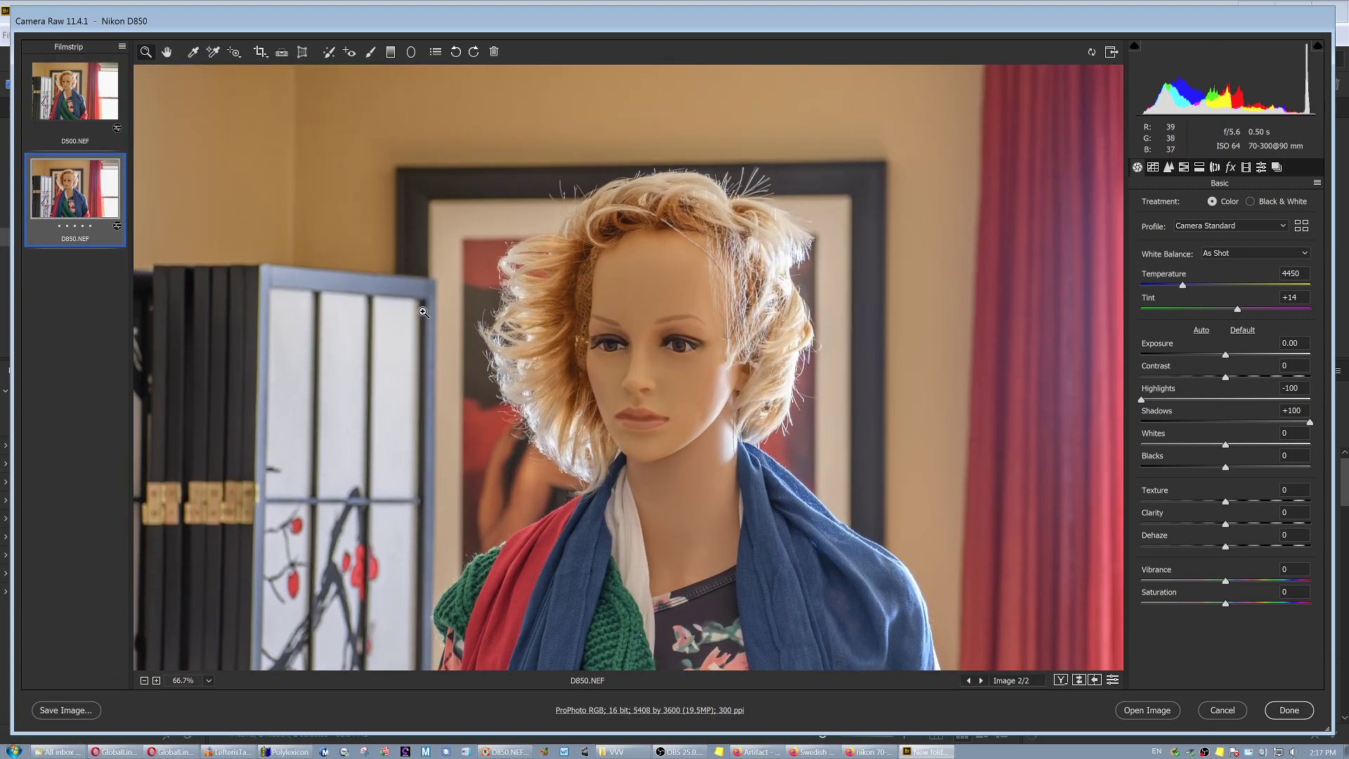
left_click(423, 312)
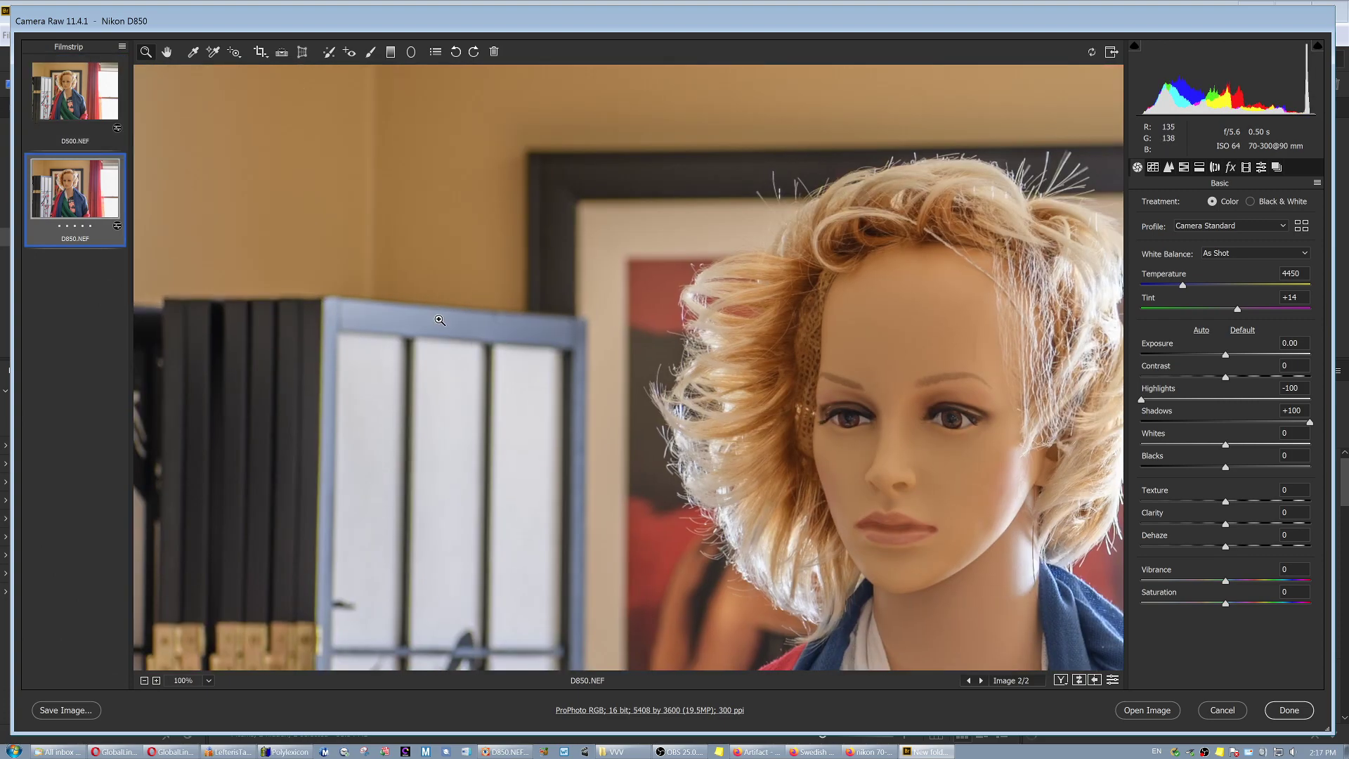
left_click(300, 357)
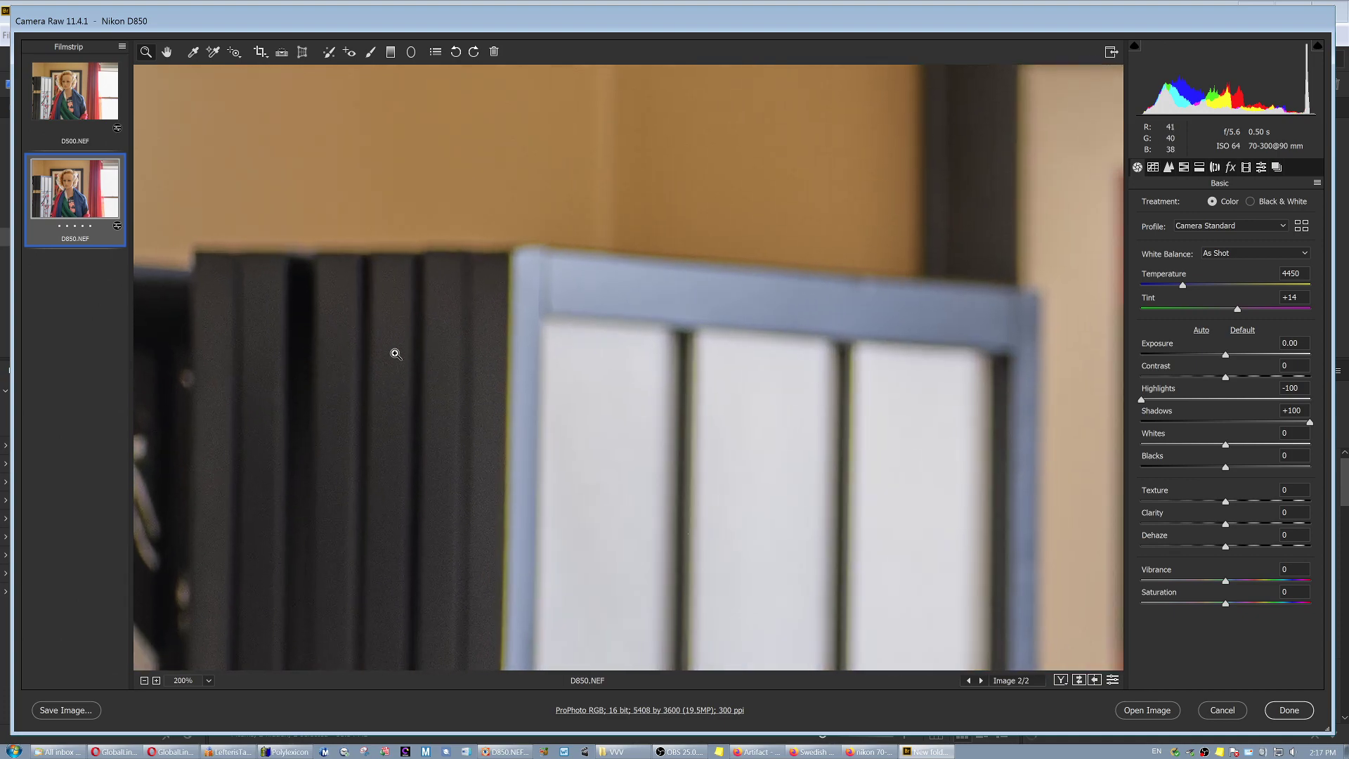
left_click(394, 353)
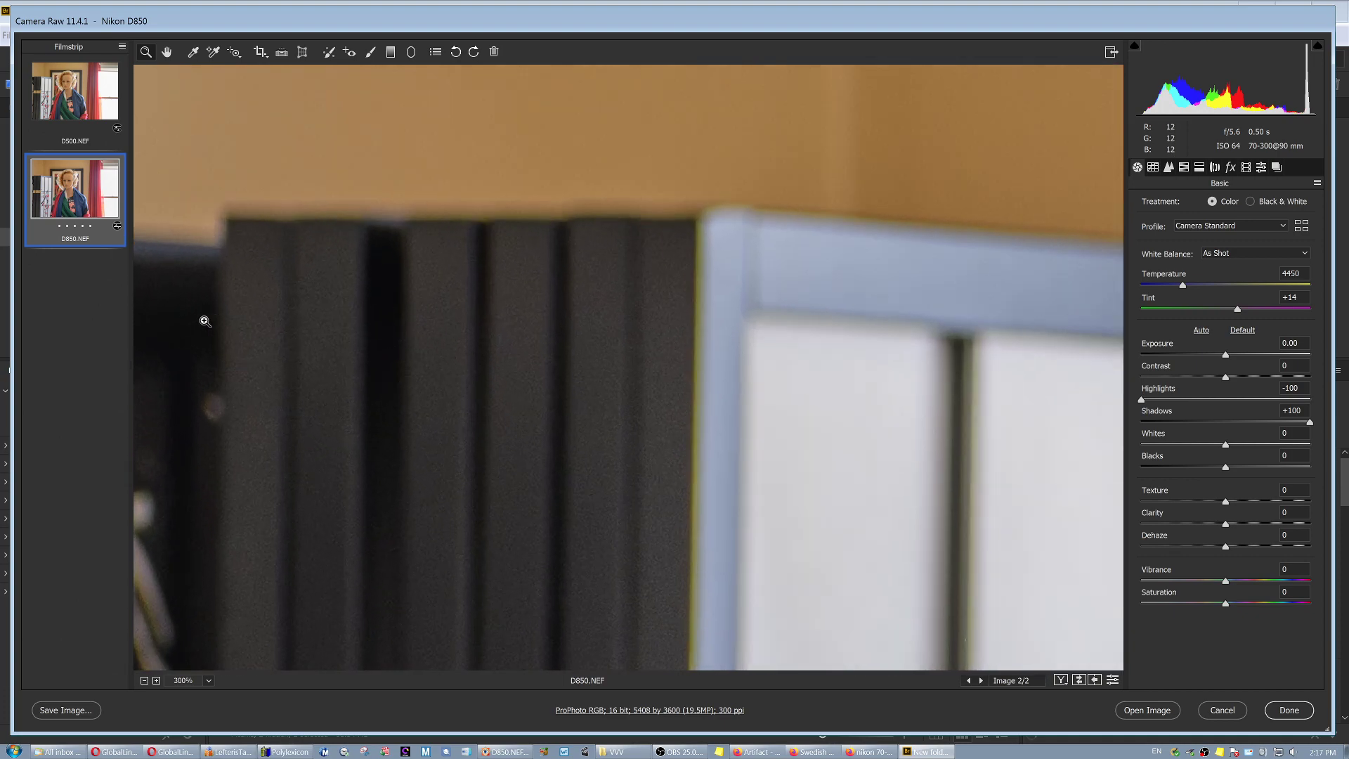
left_click(186, 324)
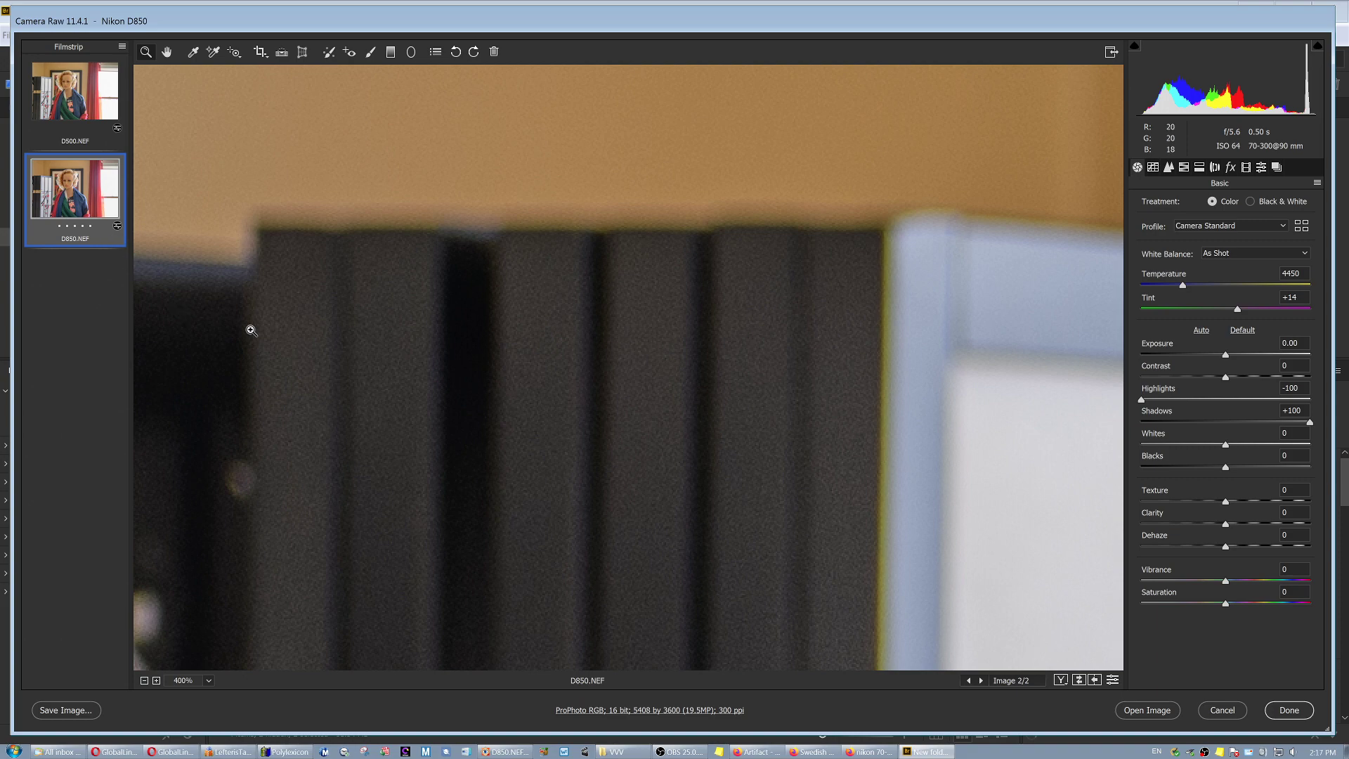
Zoom the D500 shot into the same dark binders
left_click(73, 101)
left_click(210, 317)
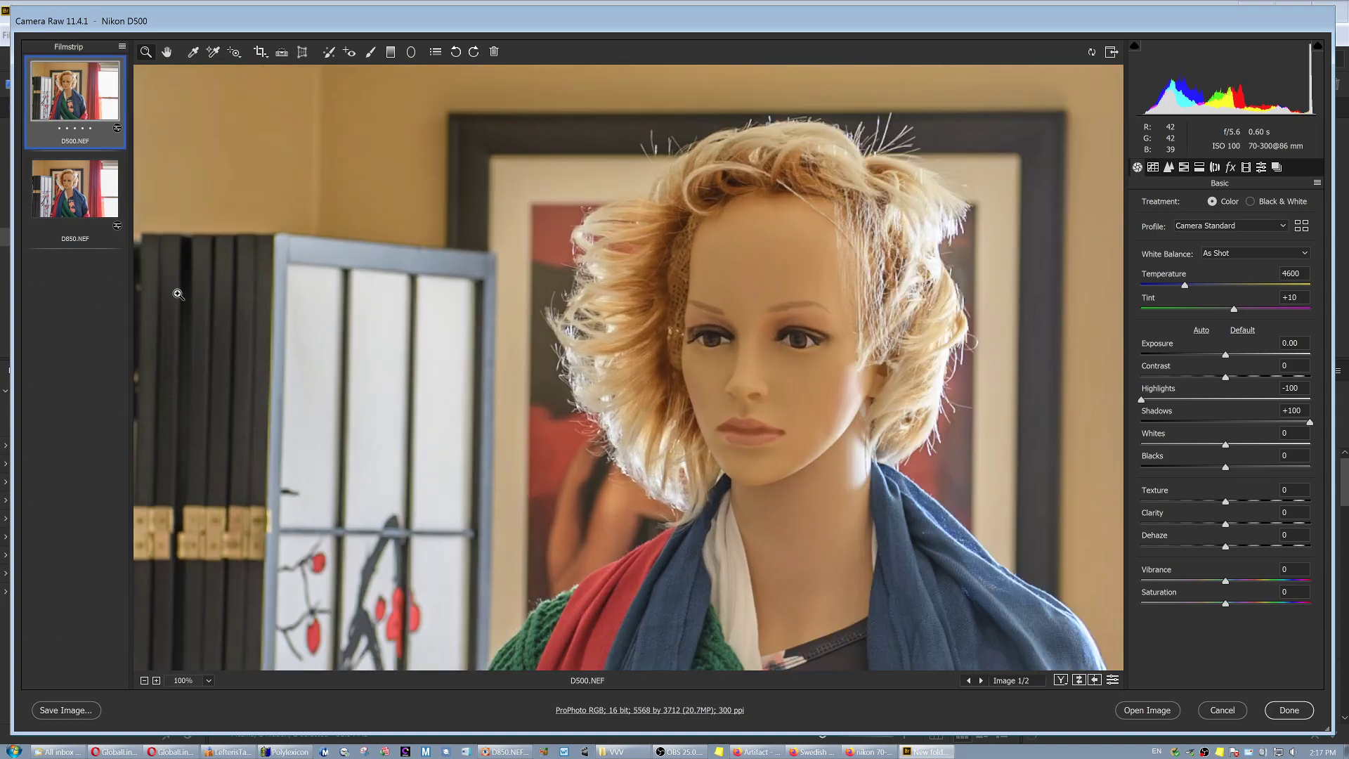
left_click(196, 317)
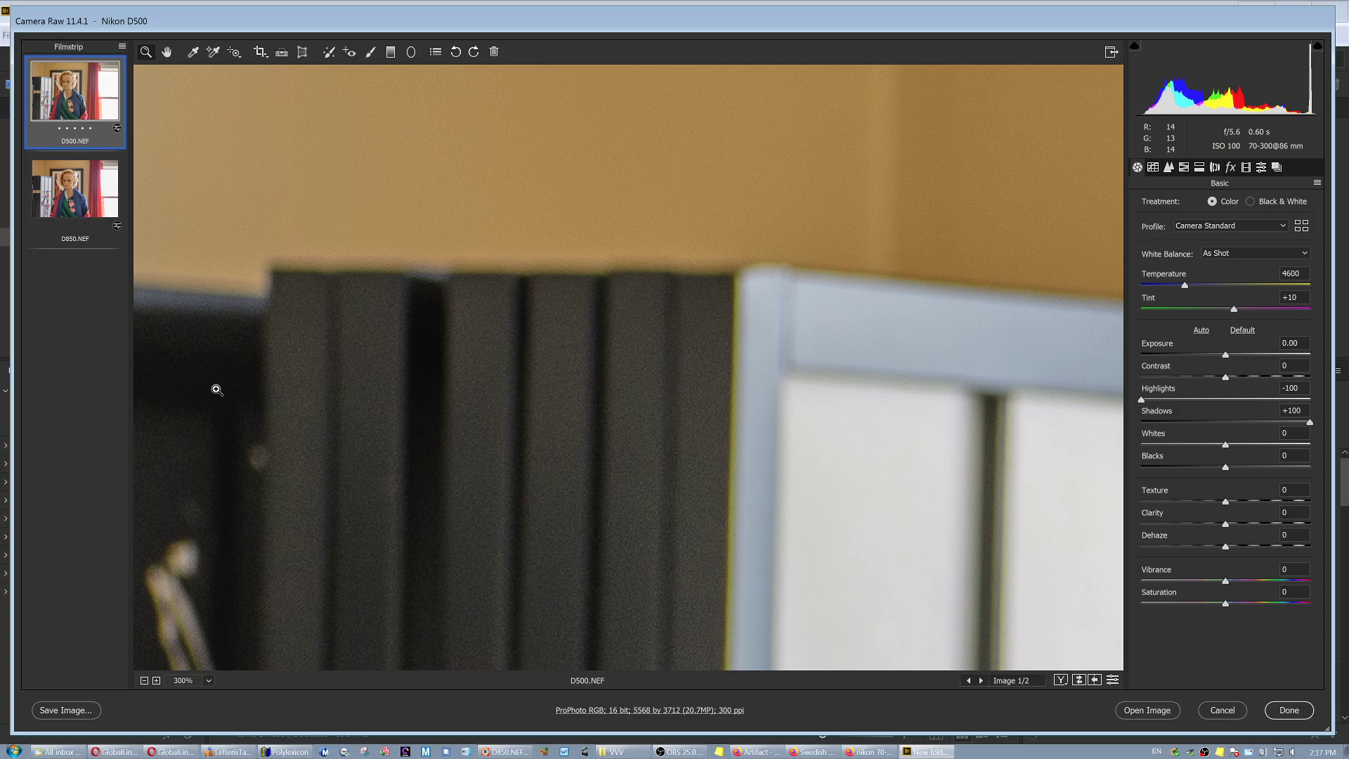
Pan the D850 and D500 views to line up the binders and window frame
left_click(85, 202)
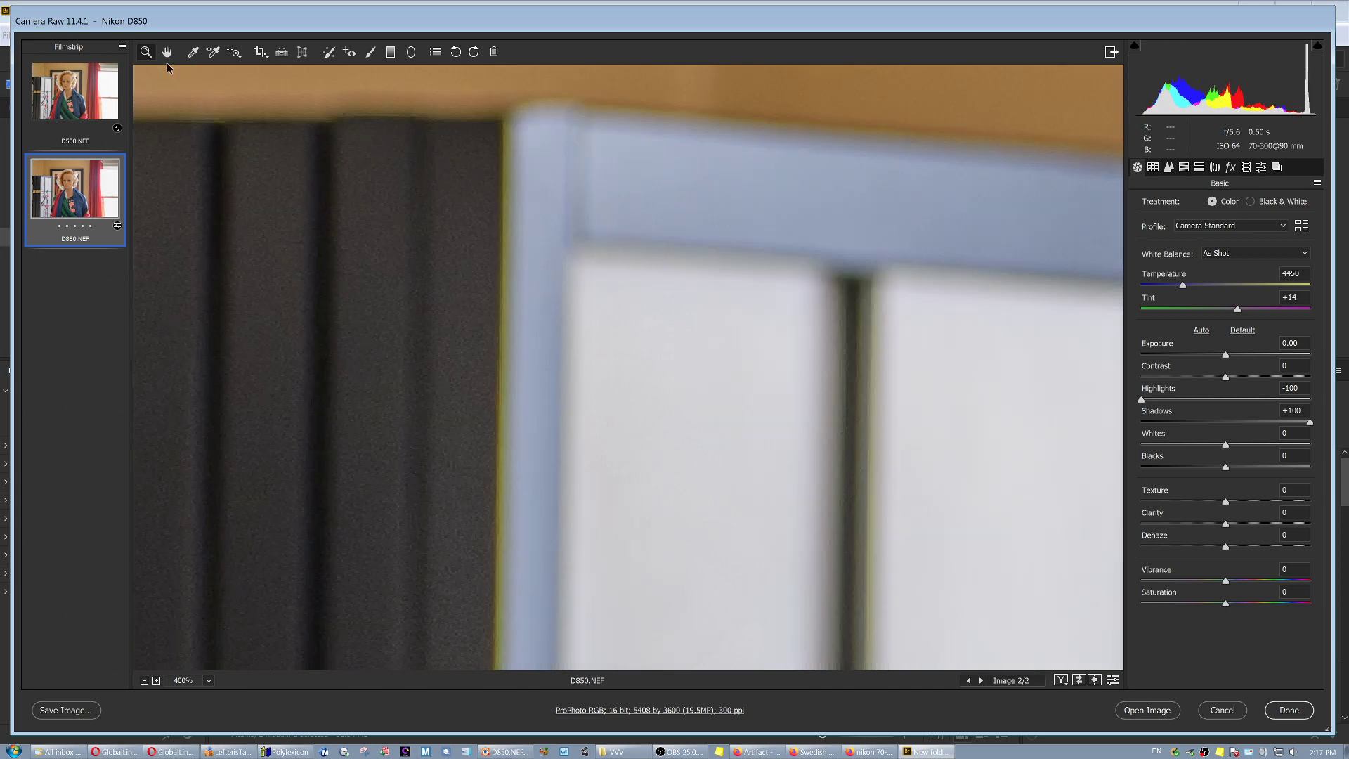
left_click(166, 52)
left_click_drag(211, 226, 496, 357)
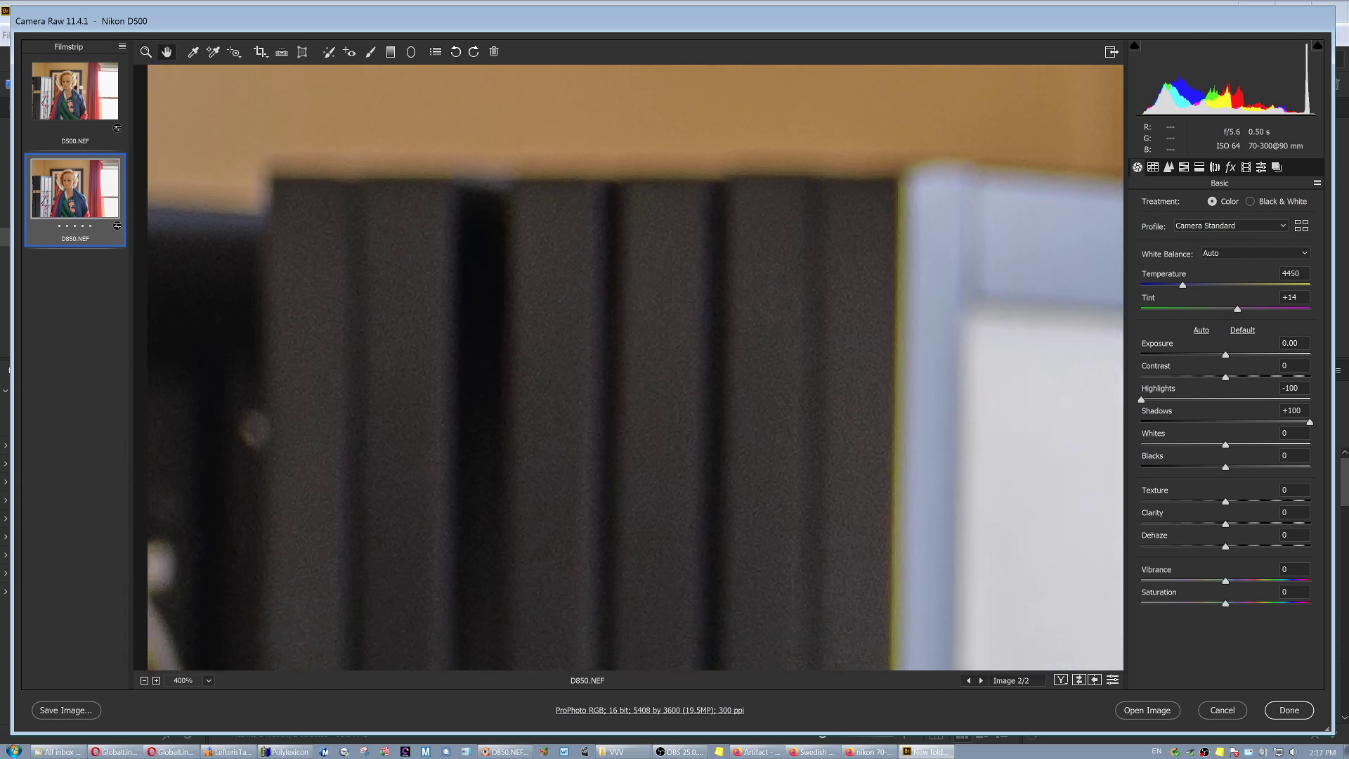
left_click(79, 92)
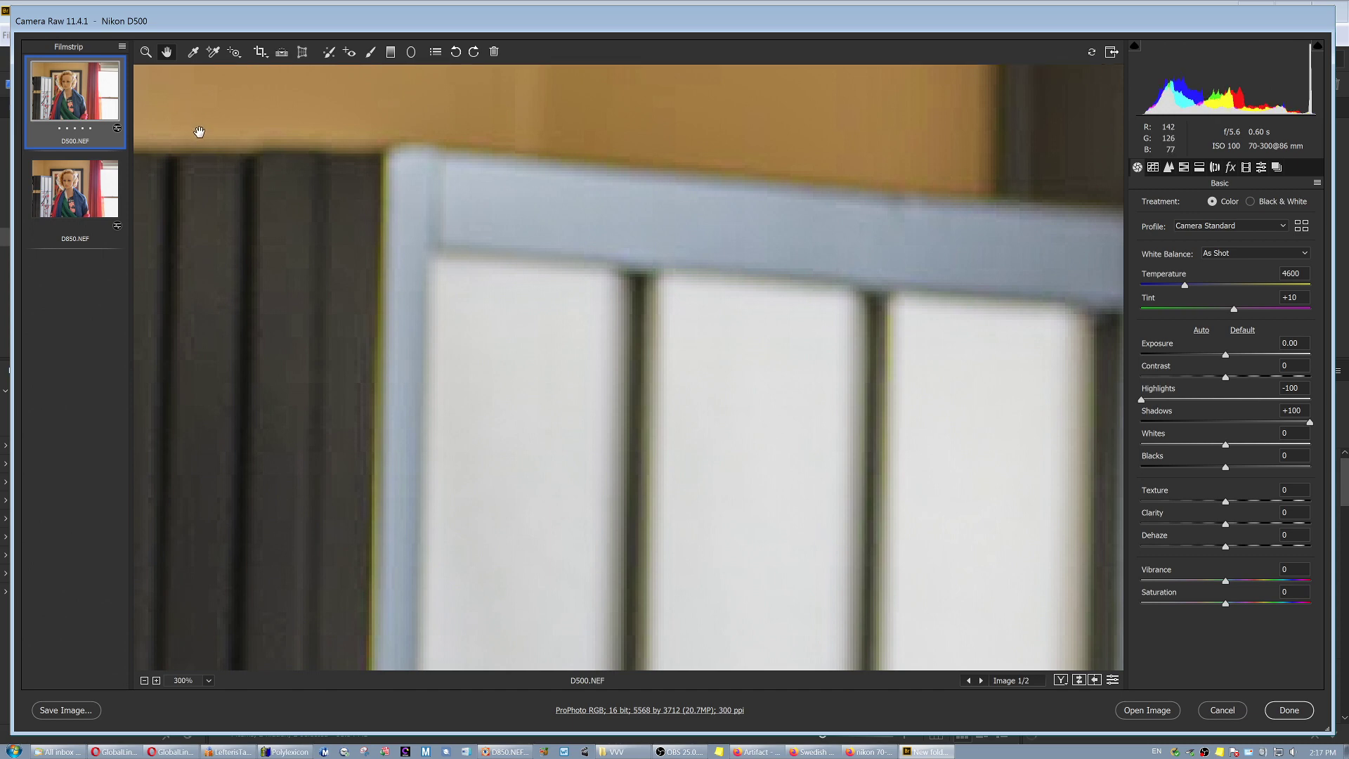
left_click_drag(200, 164, 630, 286)
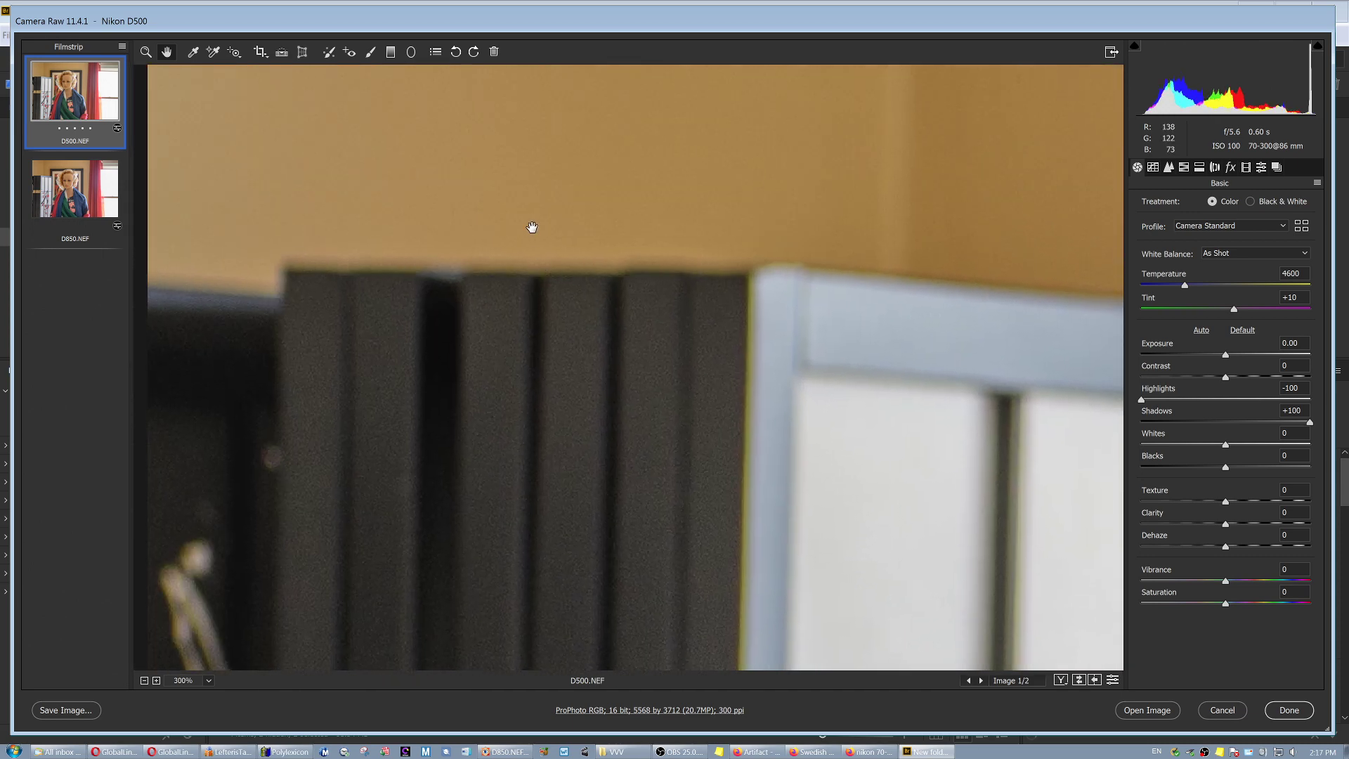
left_click_drag(530, 225, 551, 202)
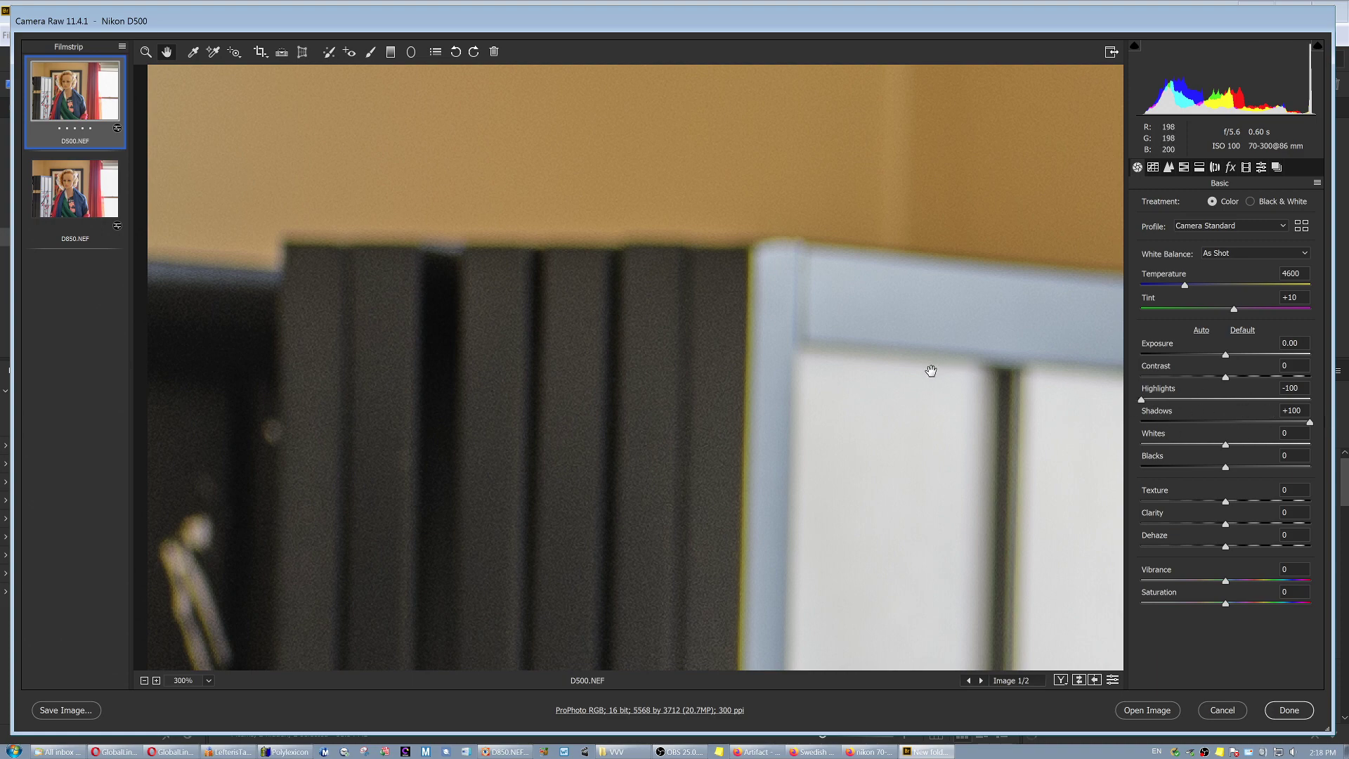
Move both views to the mannequin's hair and face and compare D500 against D850
left_click_drag(931, 370, 654, 354)
key("Down")
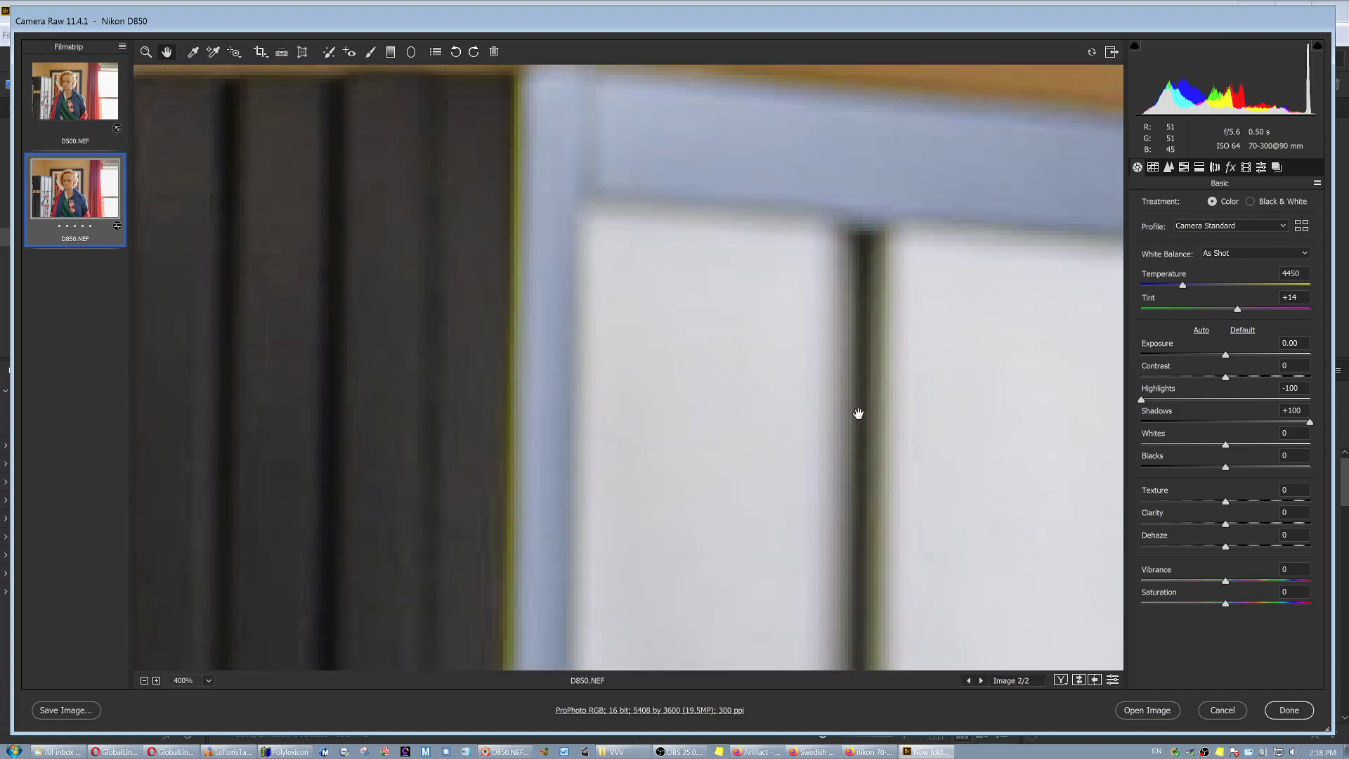
left_click_drag(979, 424, 728, 558)
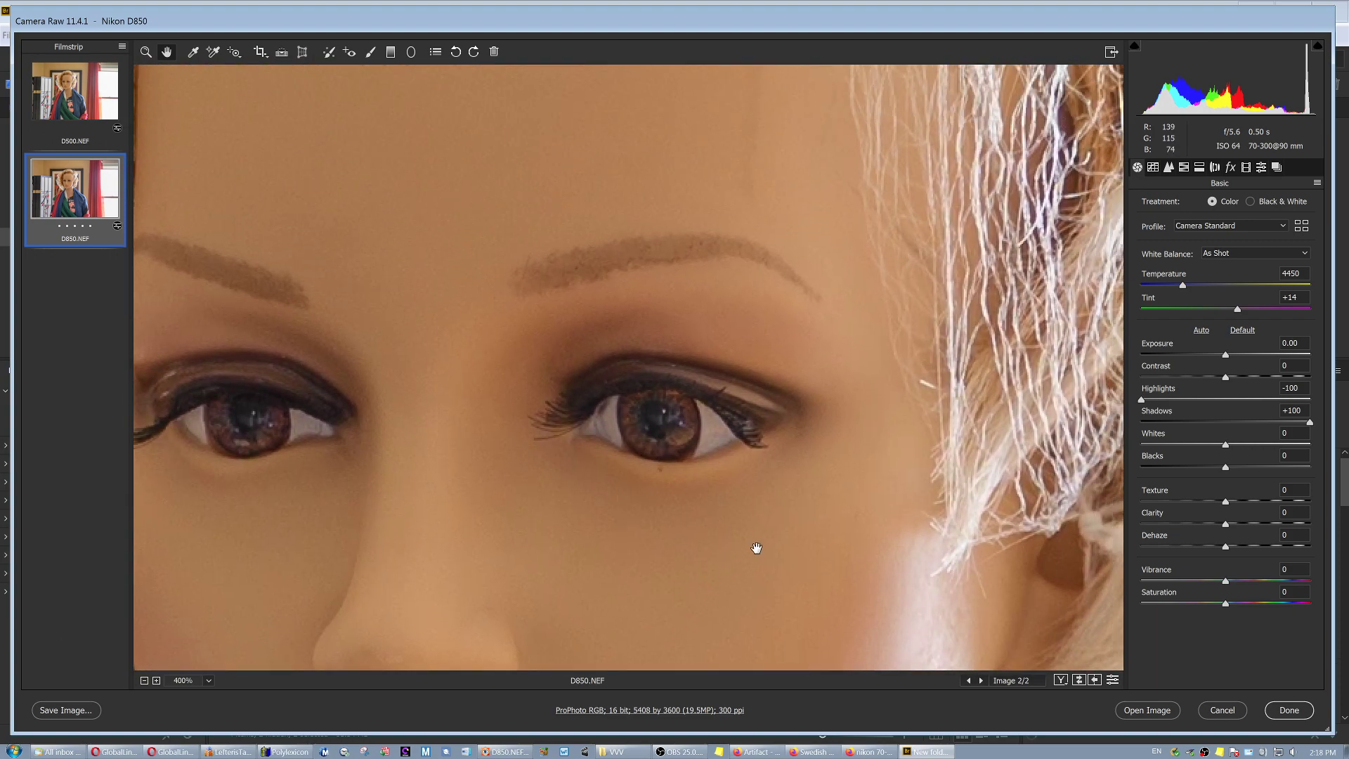
left_click(92, 104)
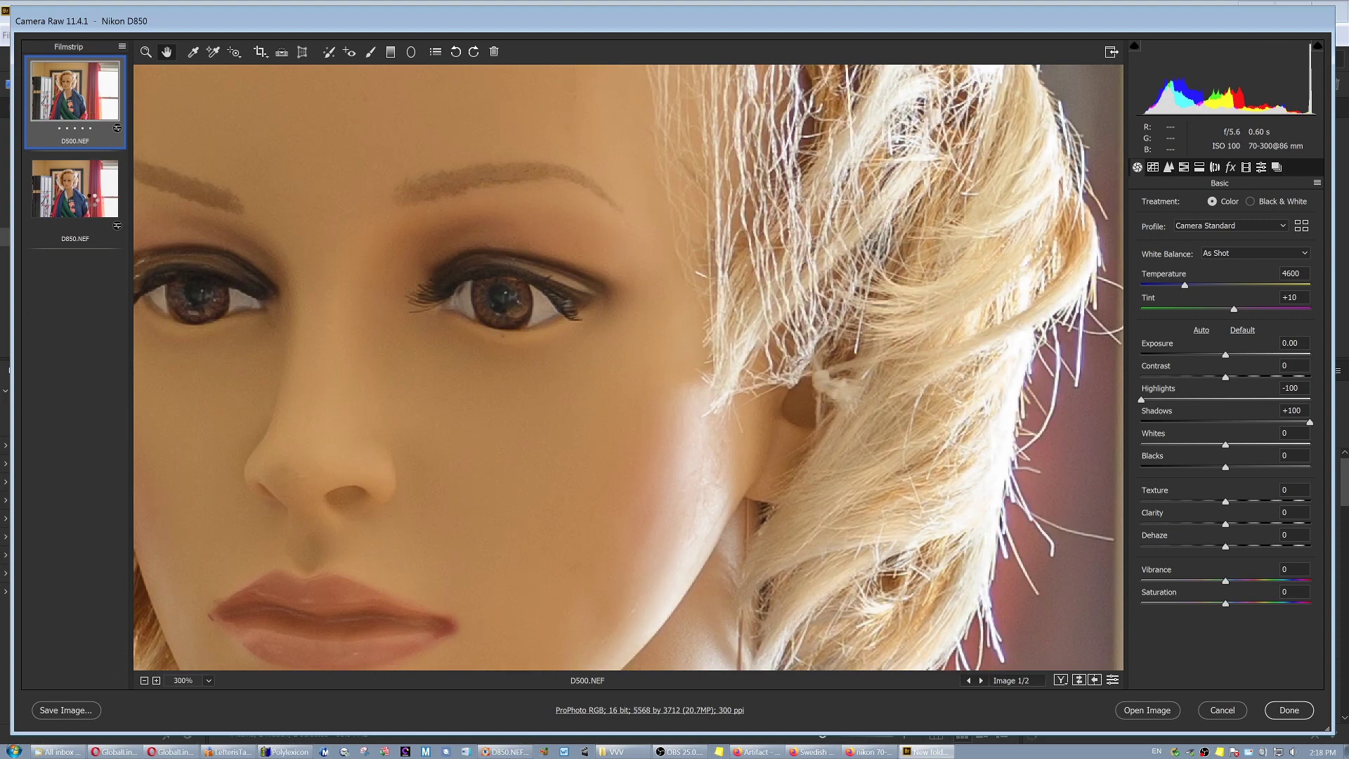
left_click(92, 203)
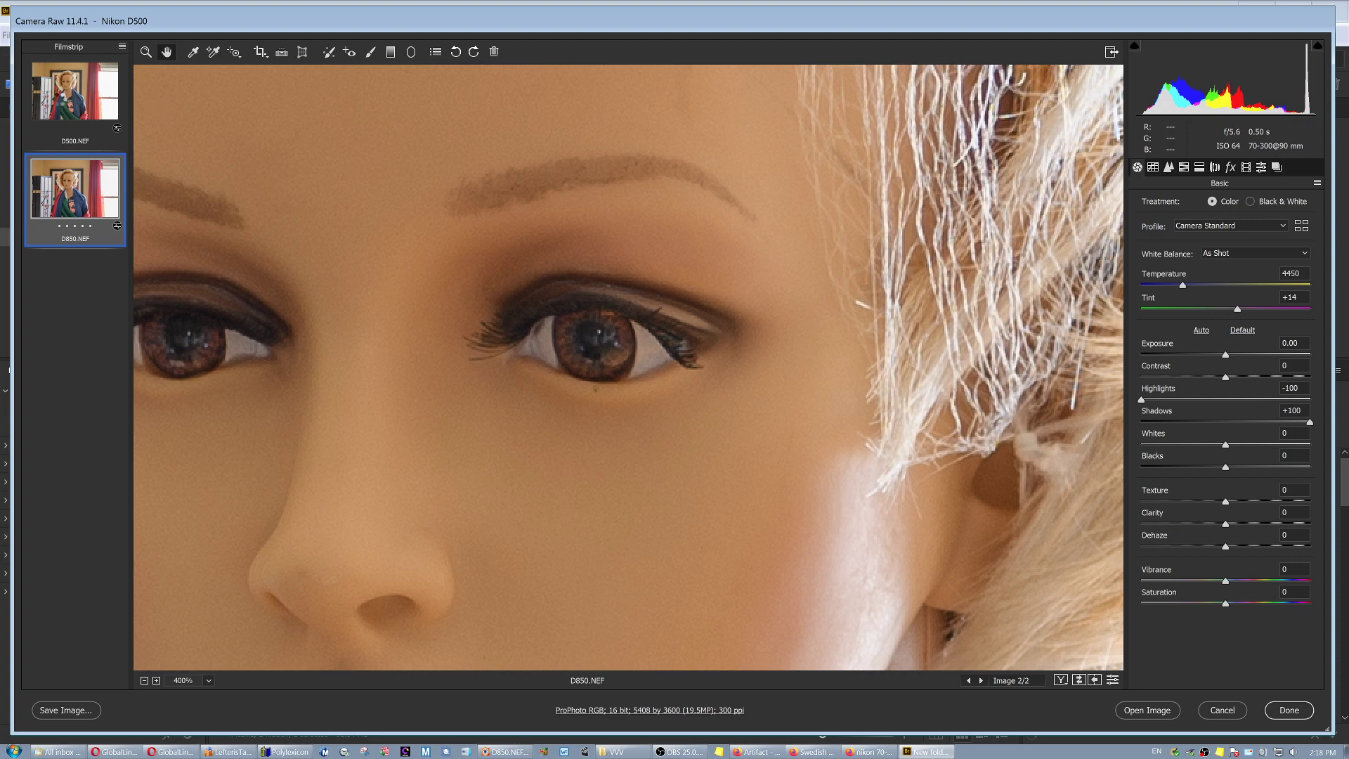
left_click(62, 103)
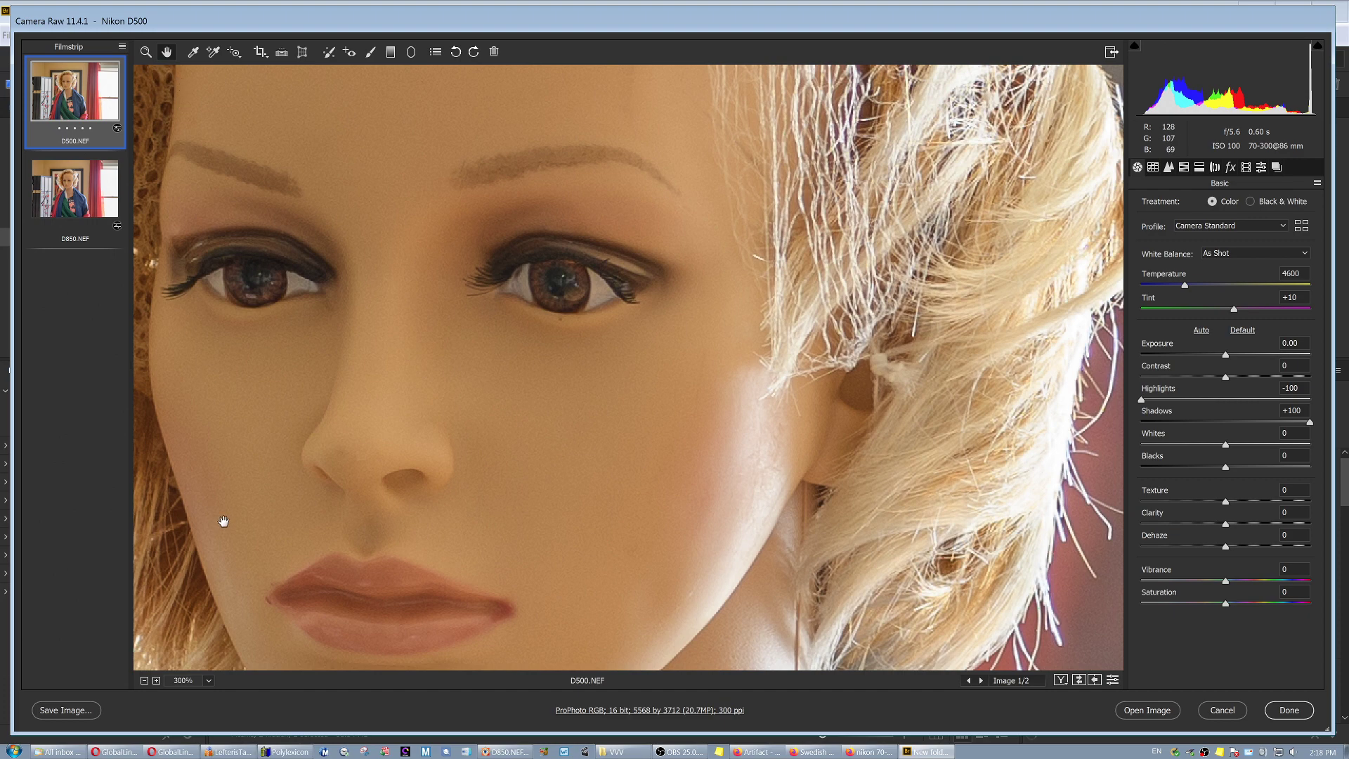
Magnify the D500 and D850 faces to 600% around the eye and nose
left_click(156, 680)
left_click(156, 680)
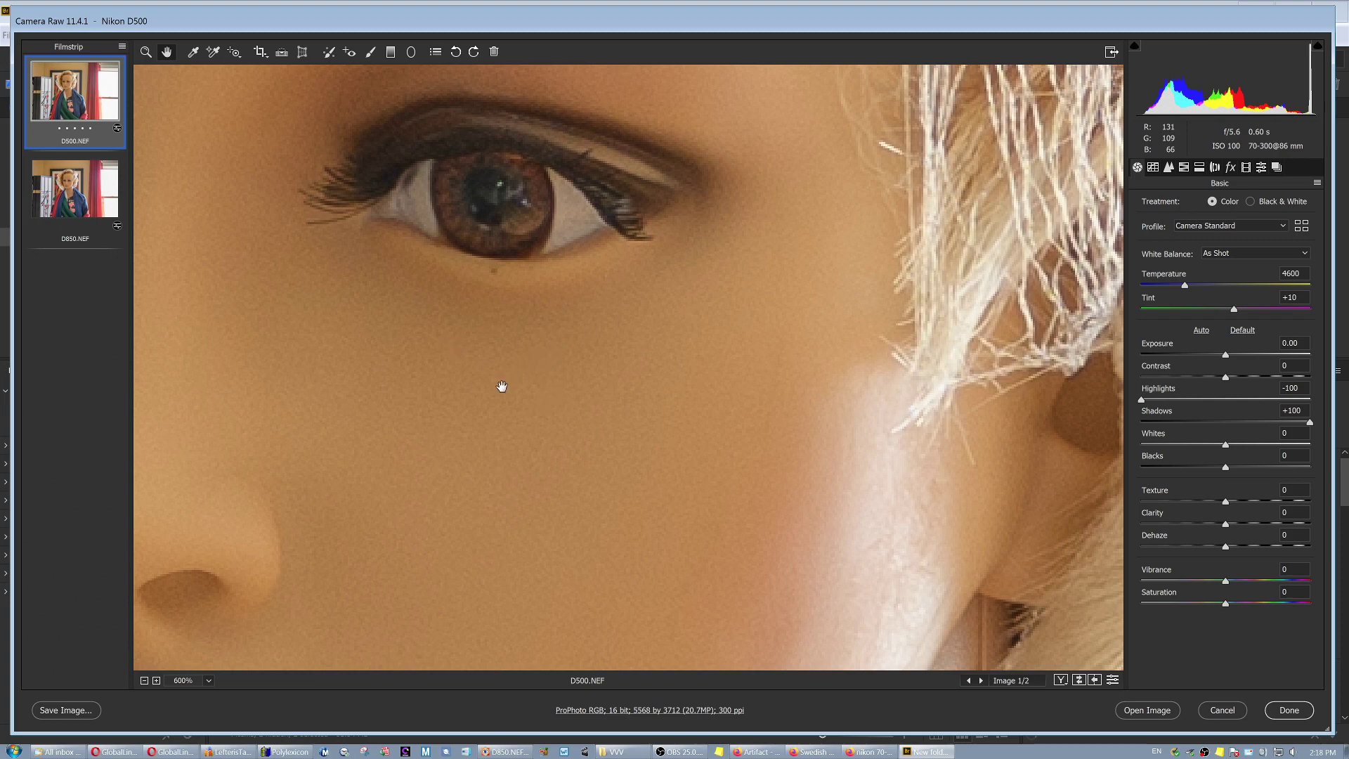
left_click(74, 189)
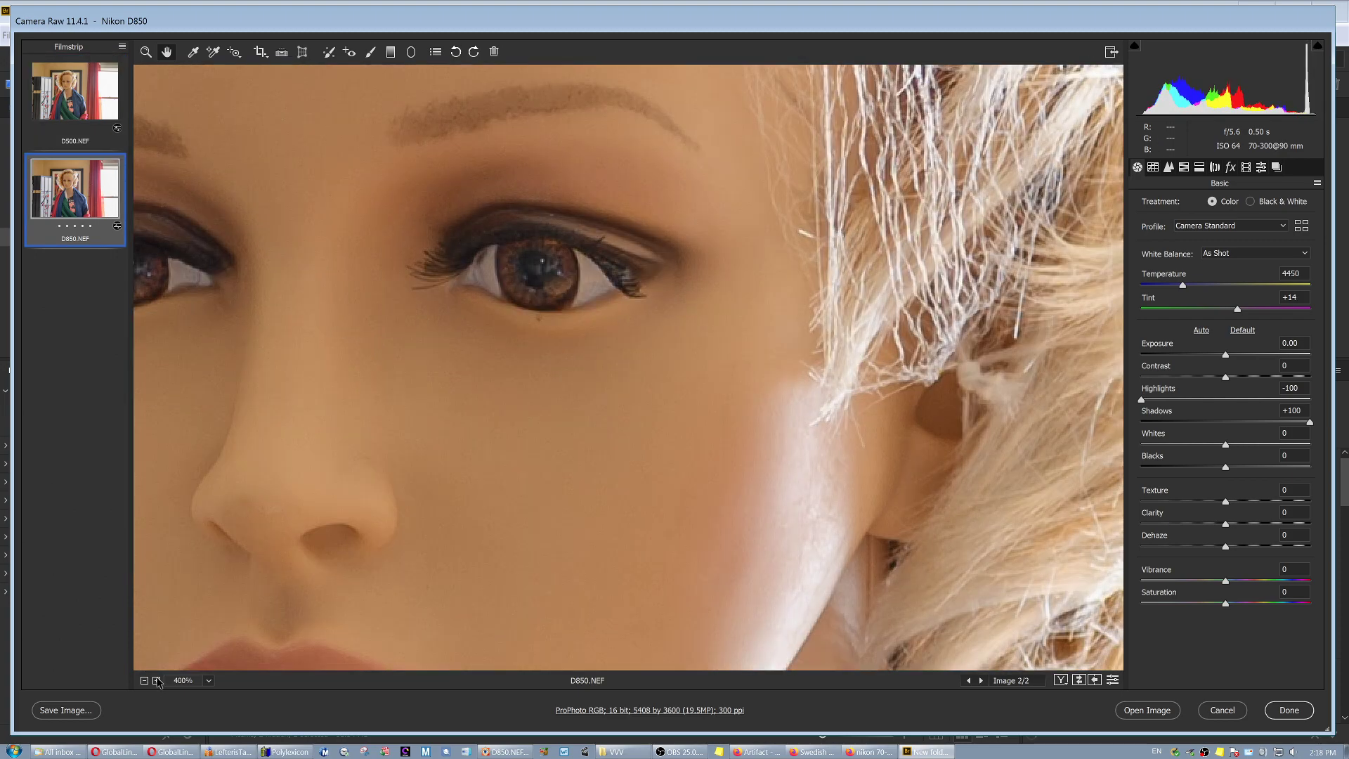
left_click(156, 681)
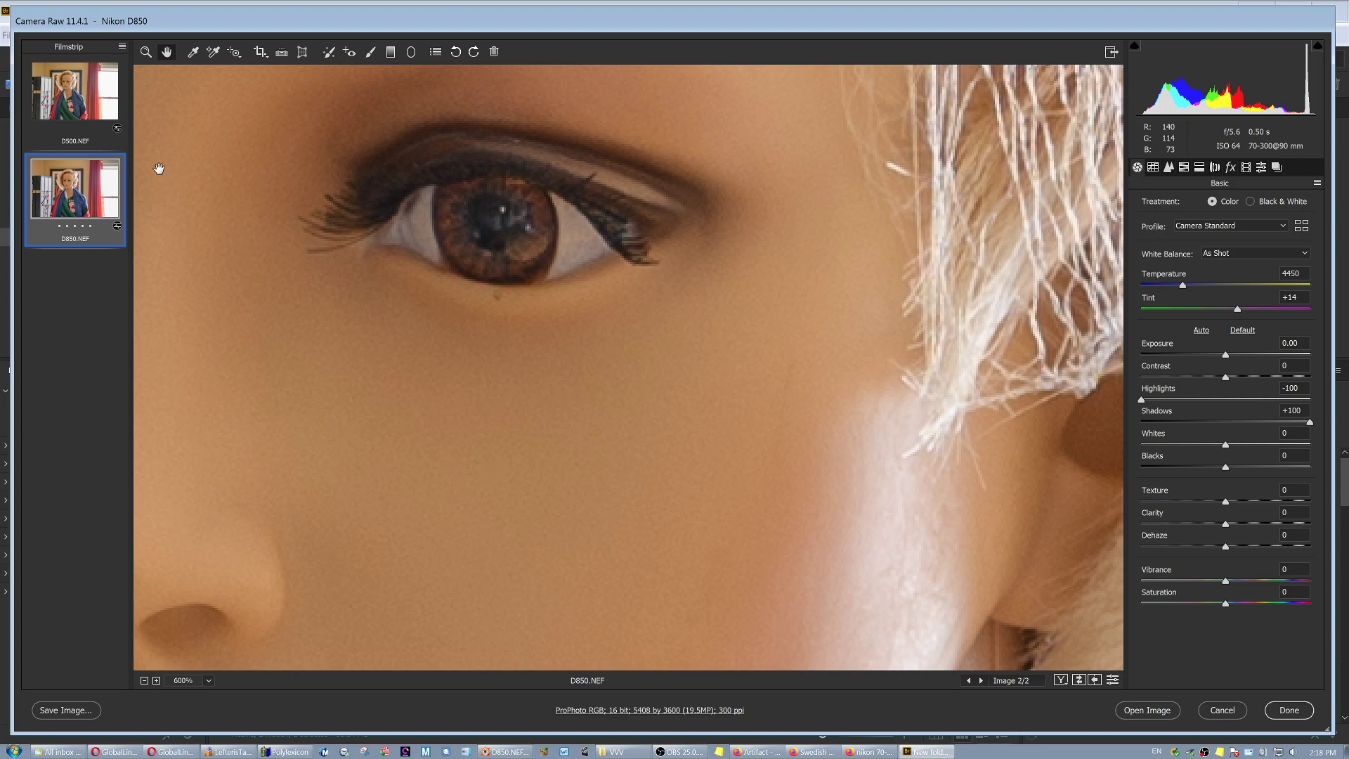
left_click(80, 104)
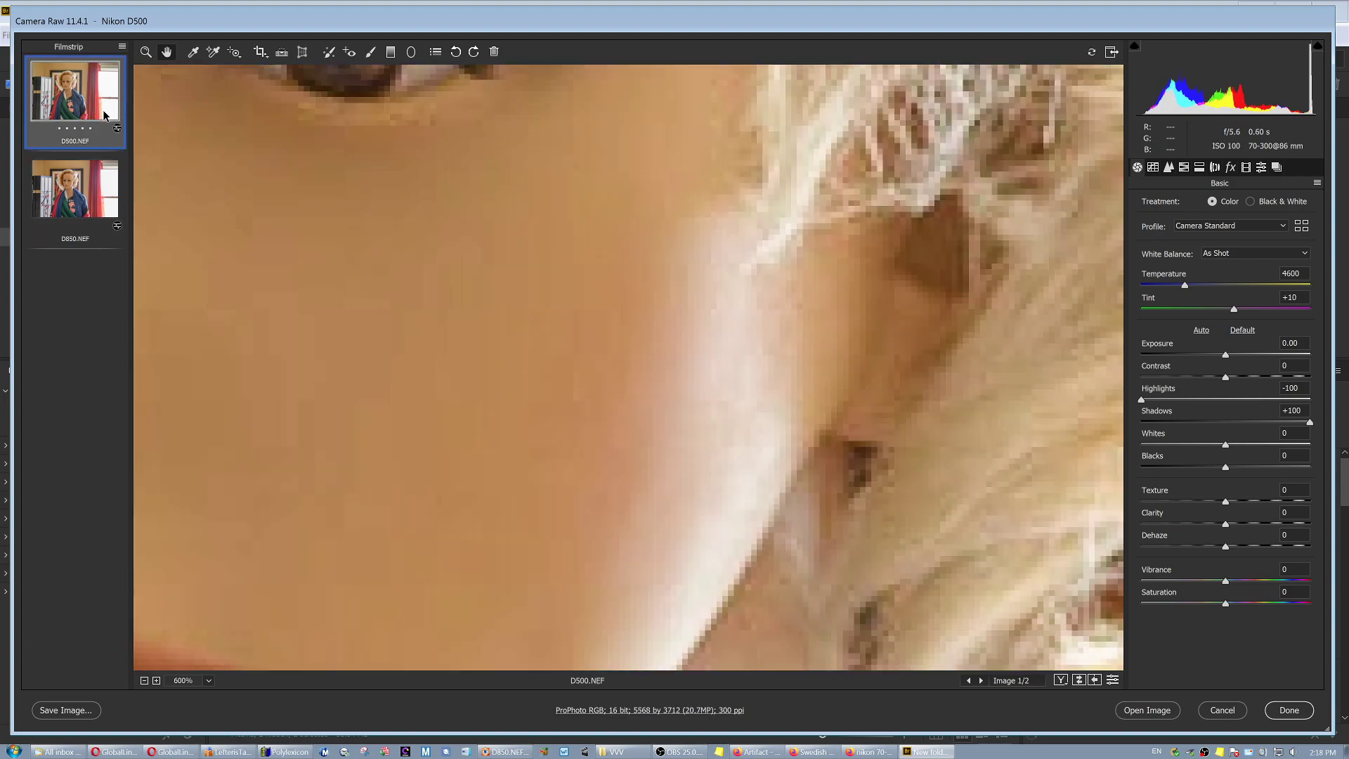
left_click_drag(318, 236, 475, 412)
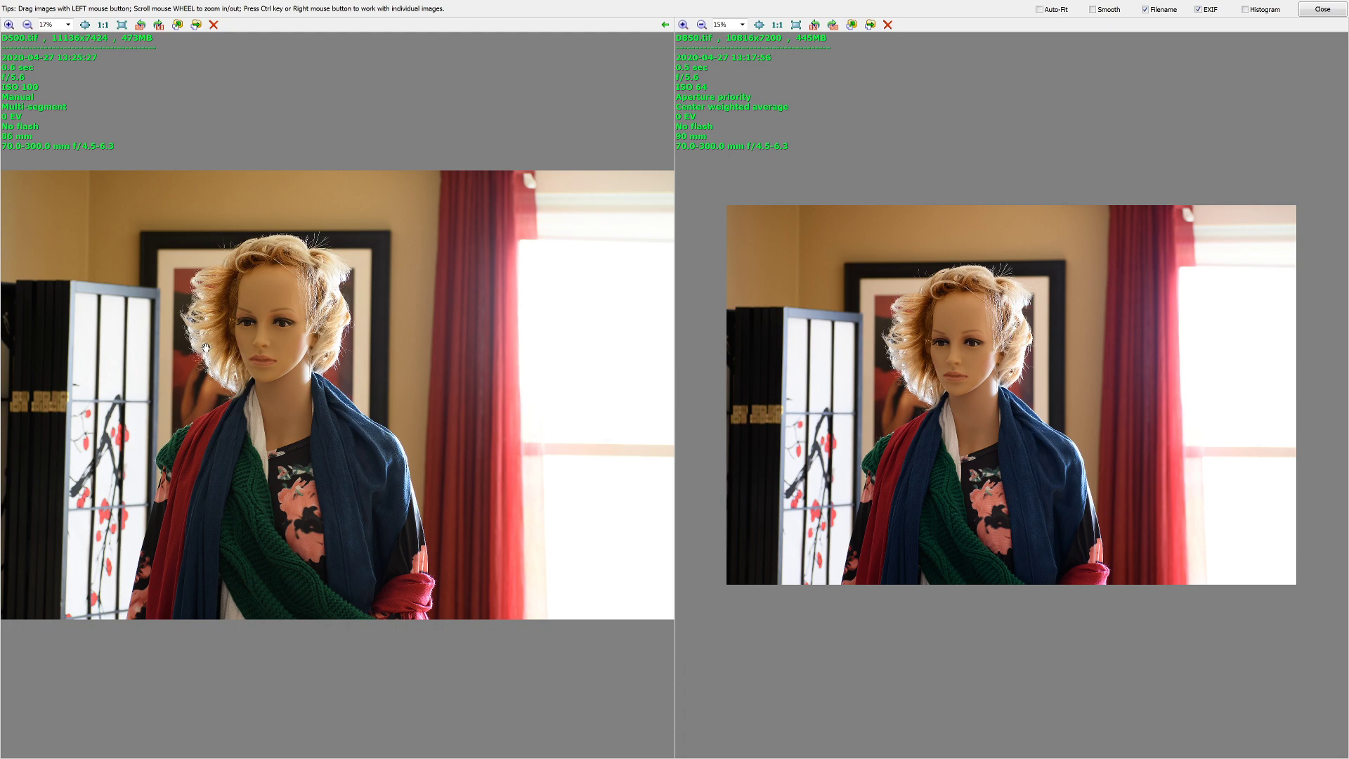
Zoom both TIFs in together and centre them on the mannequin's face
scroll(225, 339, "up", 4)
left_click_drag(223, 230, 369, 365)
scroll(398, 377, "up", 1)
scroll(400, 380, "up", 1)
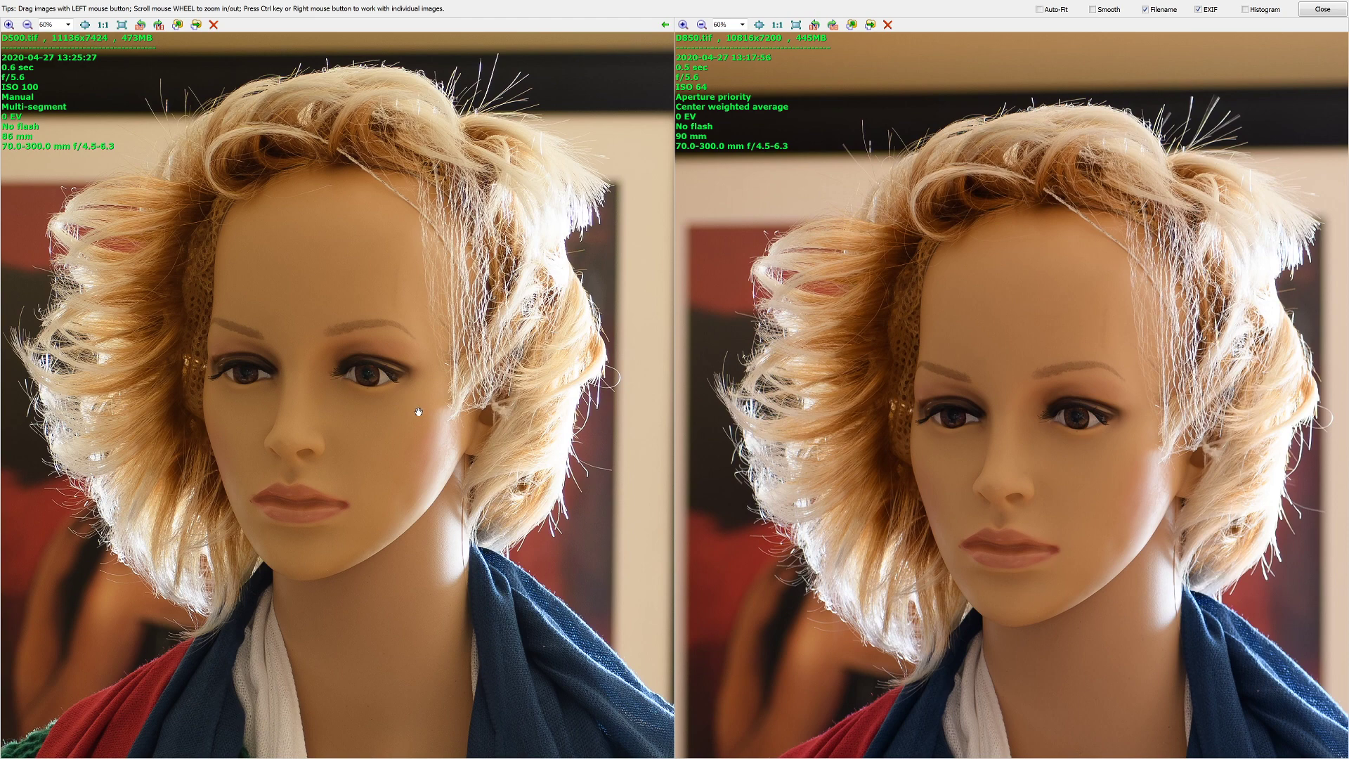
left_click_drag(418, 412, 360, 415)
left_click_drag(1039, 492, 1008, 485)
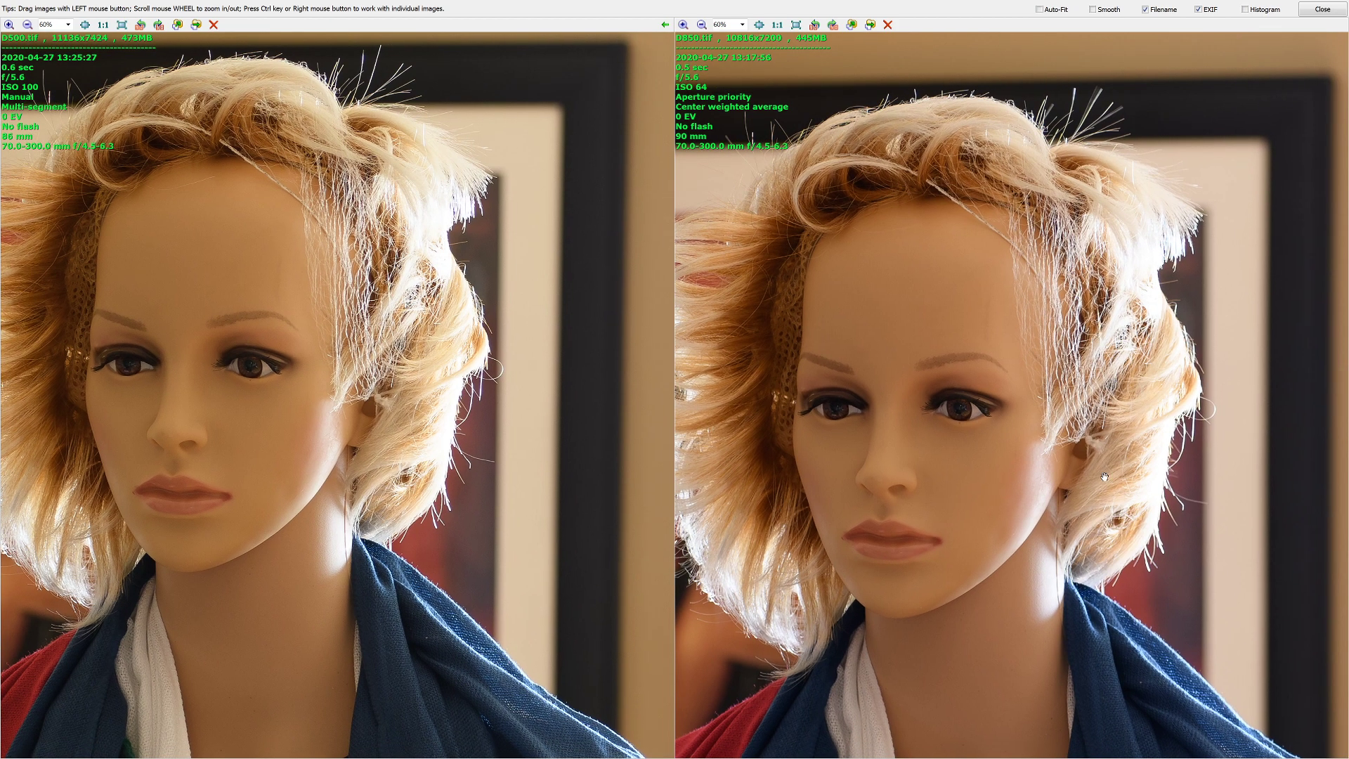
Bring both TIFs to 100% and pan across the face, hair and eyes
left_click_drag(1104, 476, 1094, 477)
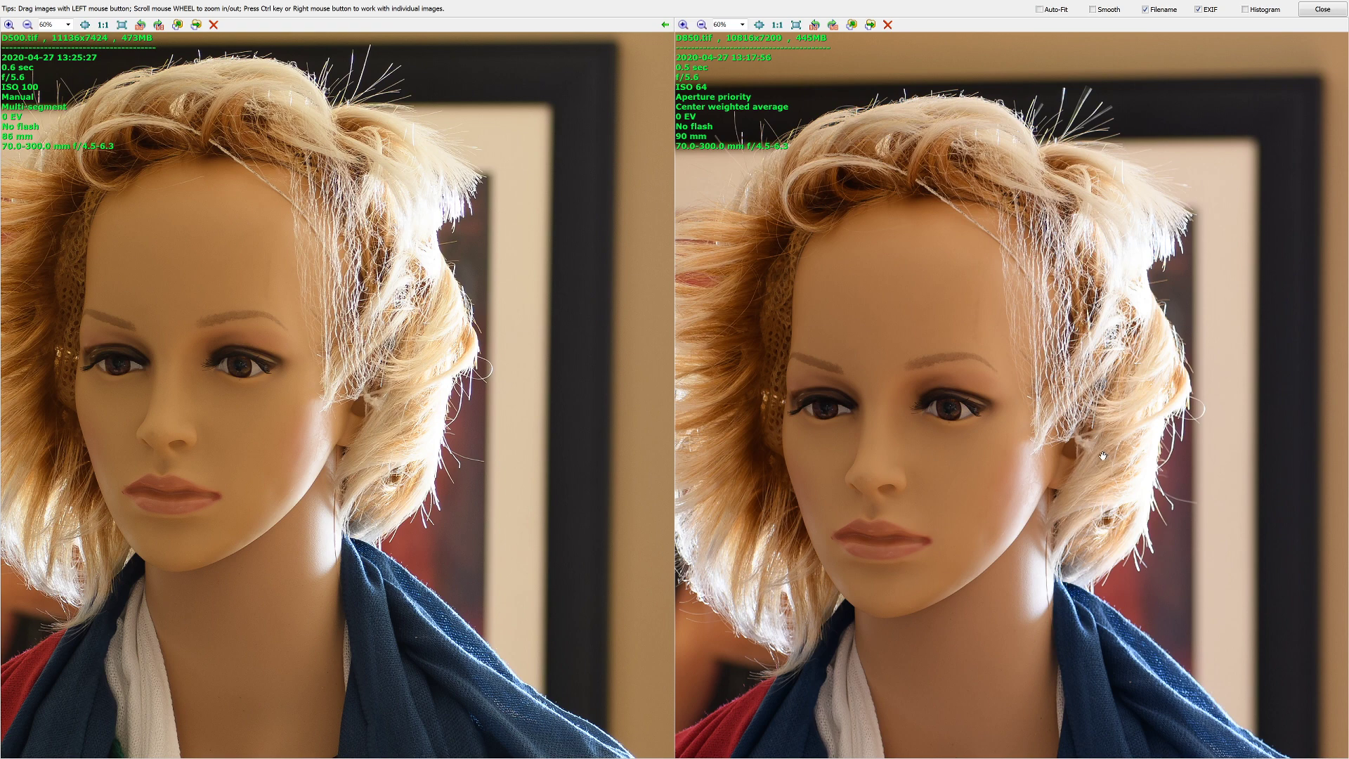
left_click_drag(1029, 483, 1018, 455)
scroll(1018, 454, "up", 2)
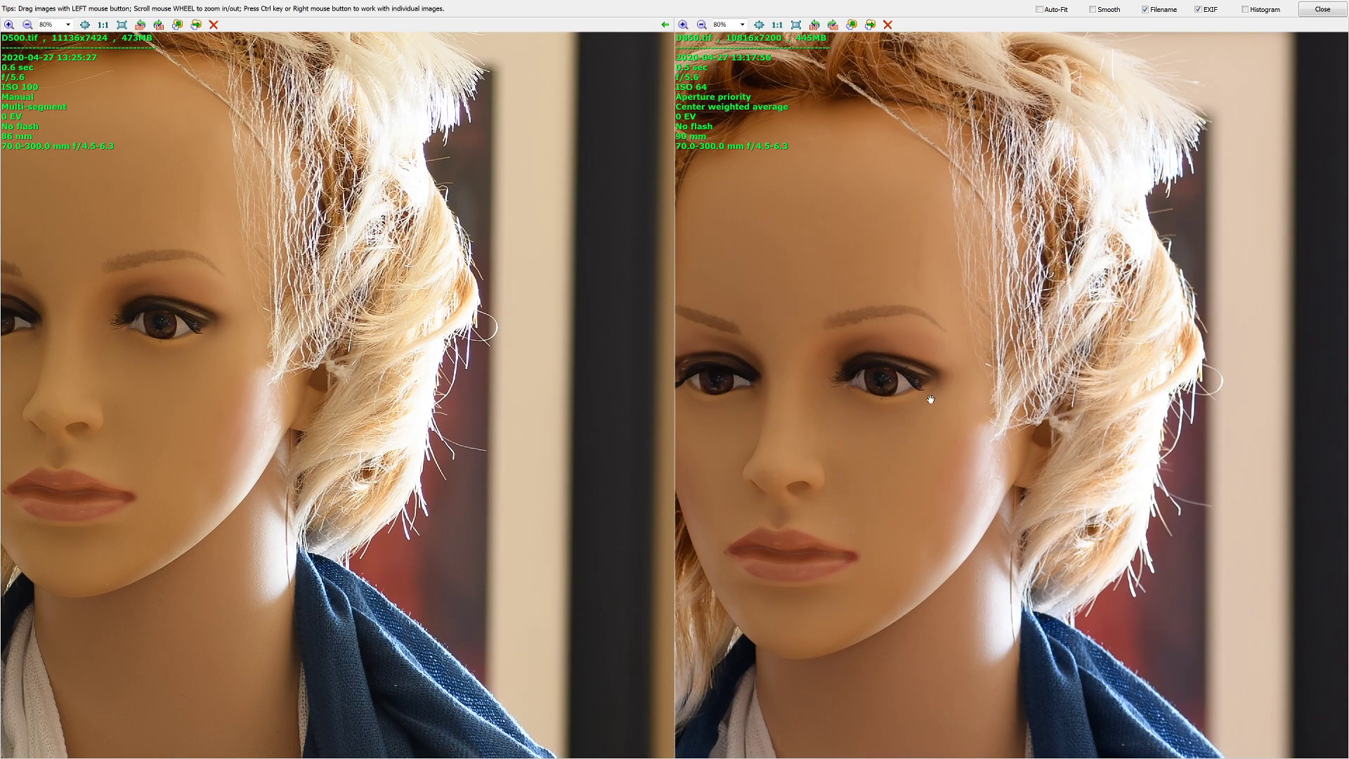
left_click_drag(925, 402, 1062, 407)
scroll(1063, 407, "up", 1)
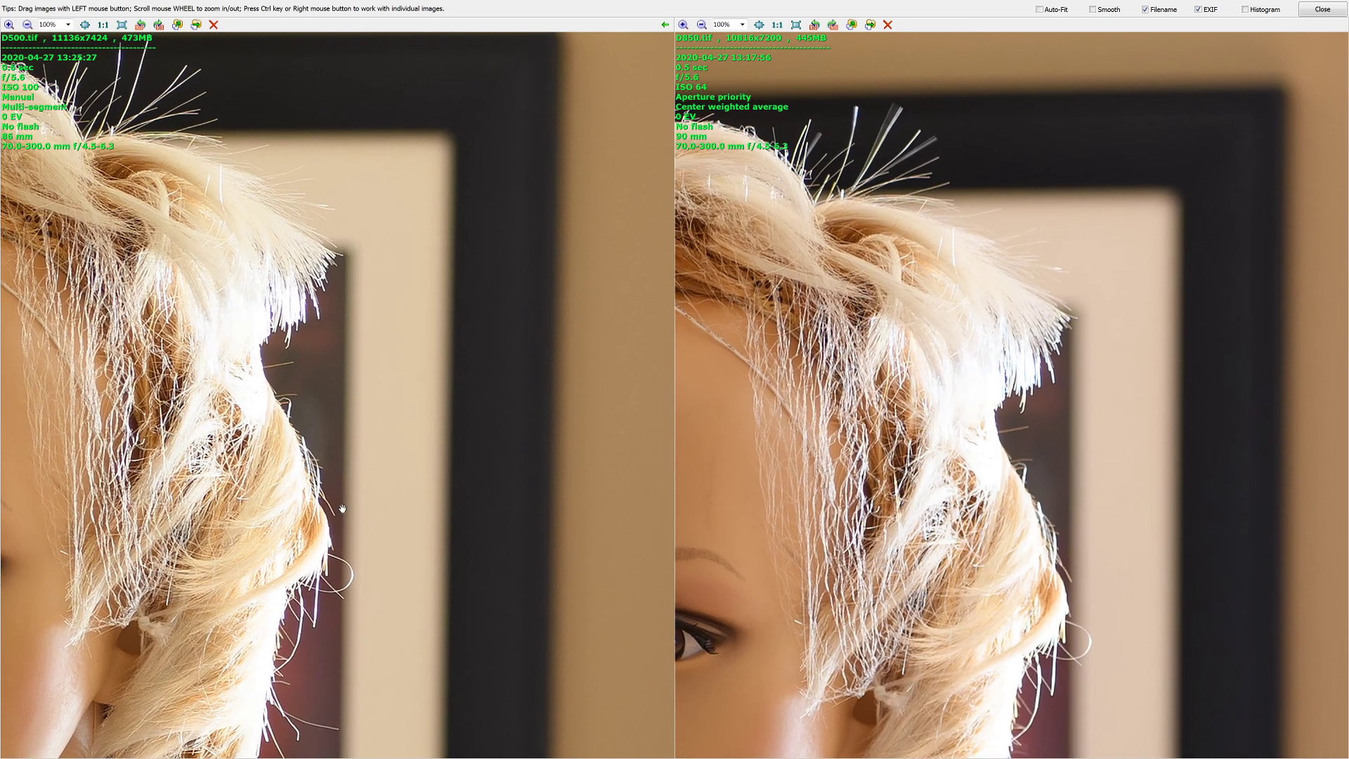
left_click_drag(773, 583, 1075, 314)
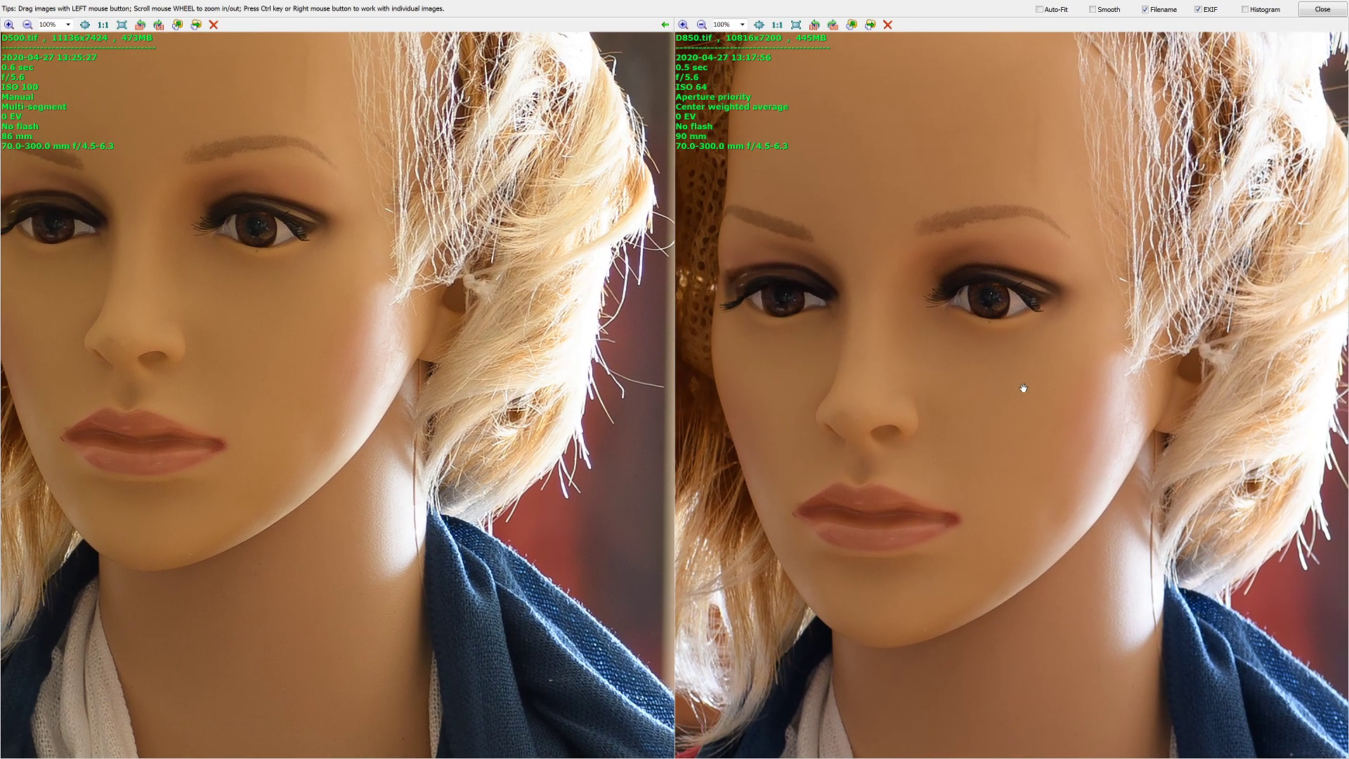
Align the D500 eye with the D850 eye in the close-up views
scroll(1027, 367, "up", 4)
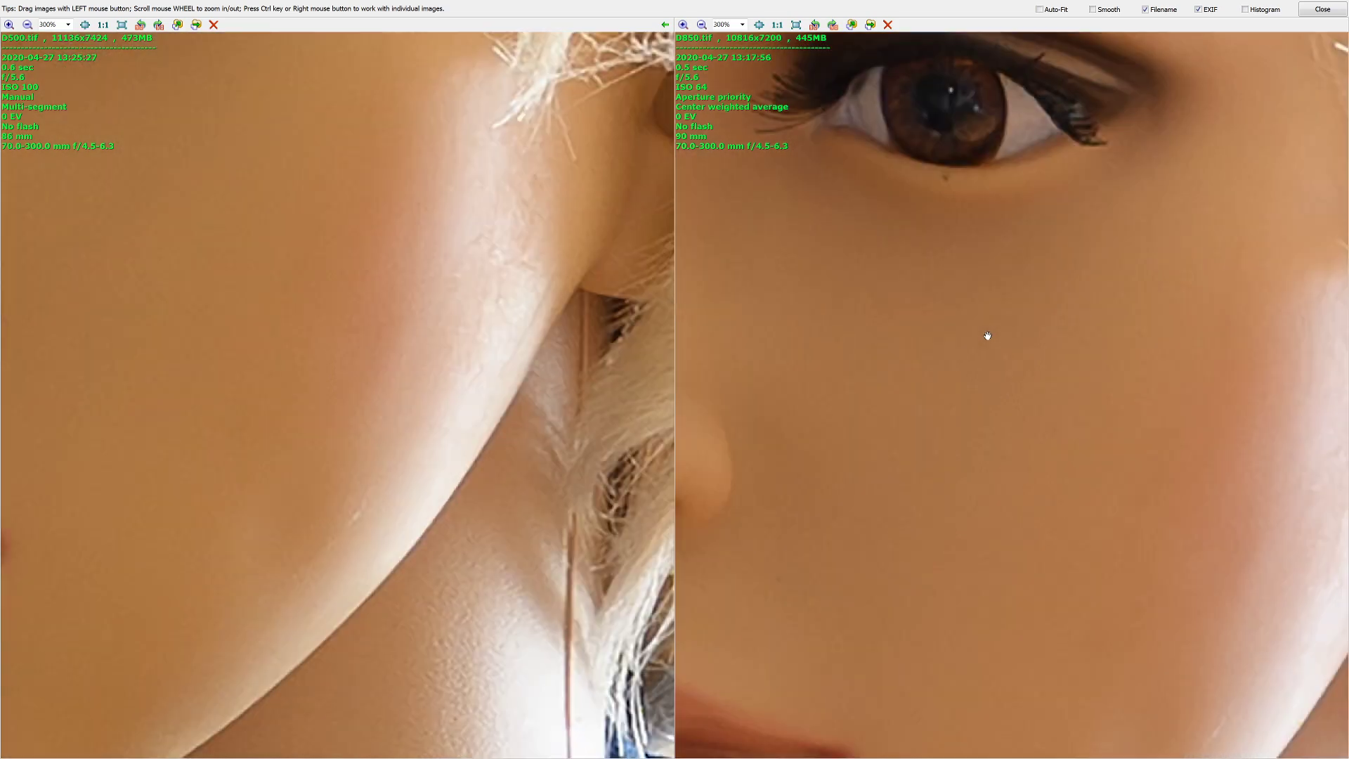
left_click_drag(987, 335, 1130, 412)
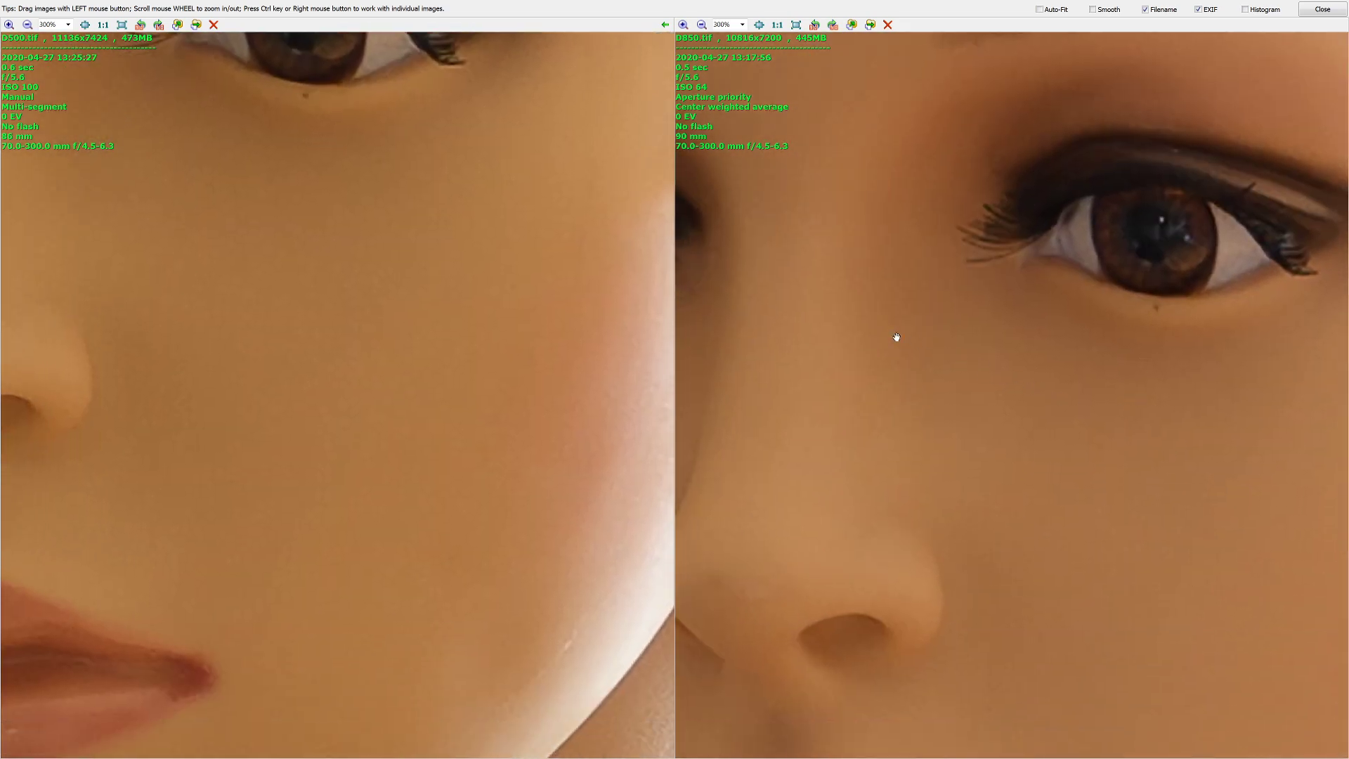
left_click_drag(892, 334, 821, 226)
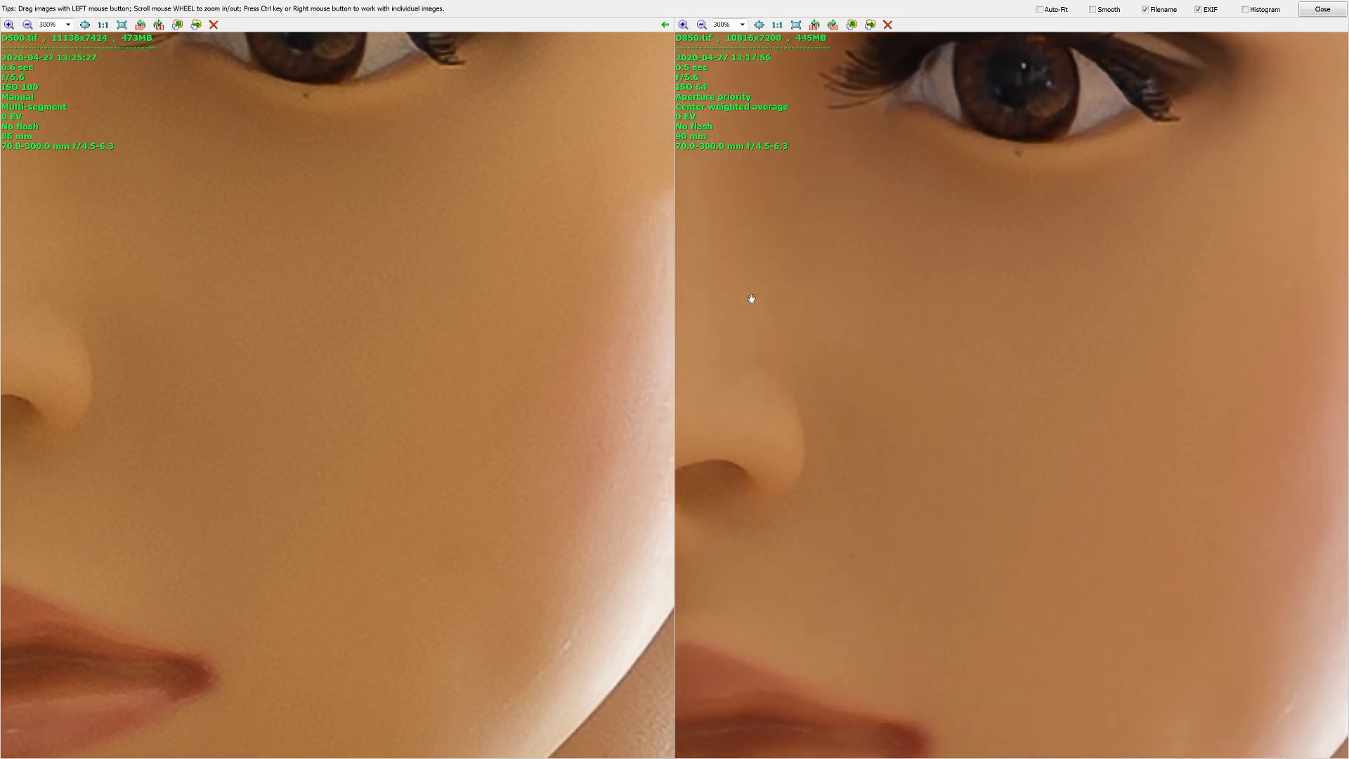
left_click_drag(418, 292, 446, 422)
left_click_drag(465, 377, 481, 329)
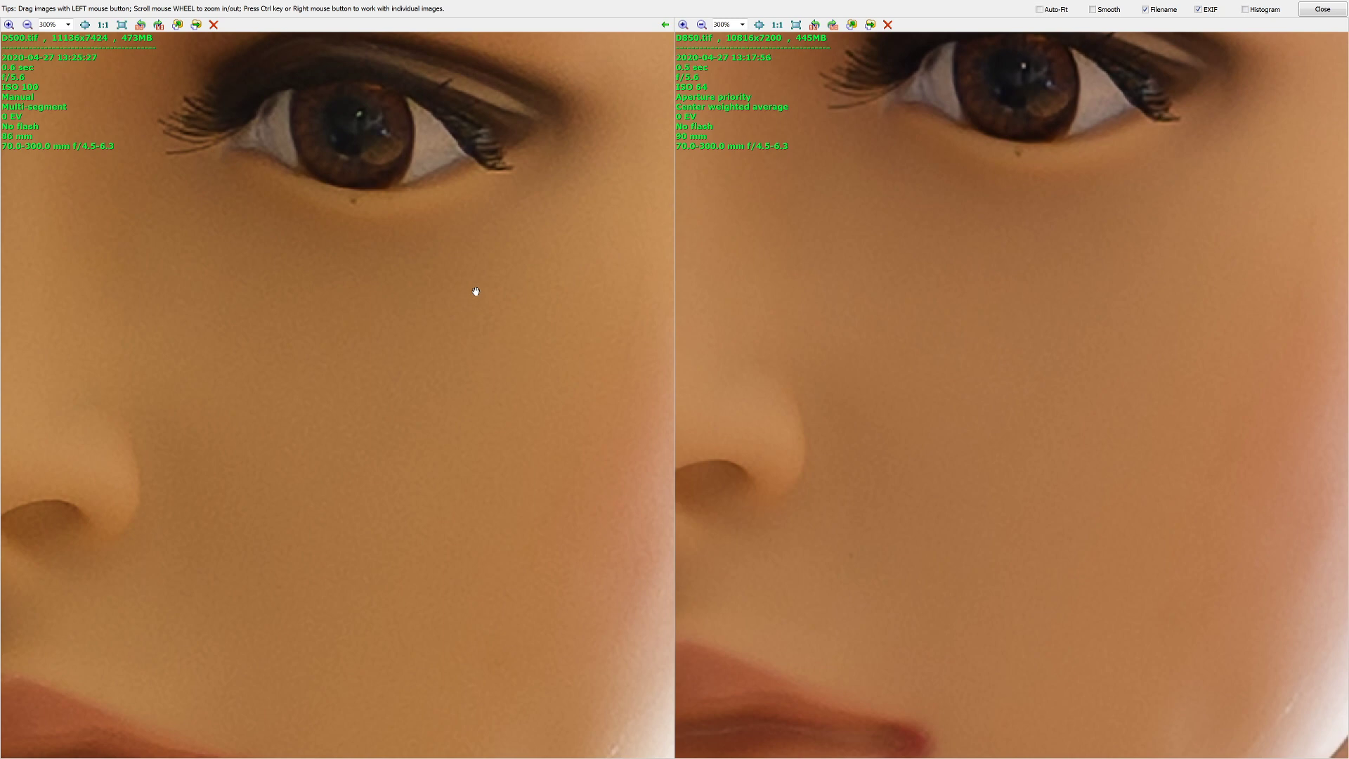
Shift both views to the cheek, then zoom out to 50% to see the full mannequins
left_click_drag(476, 291, 418, 298)
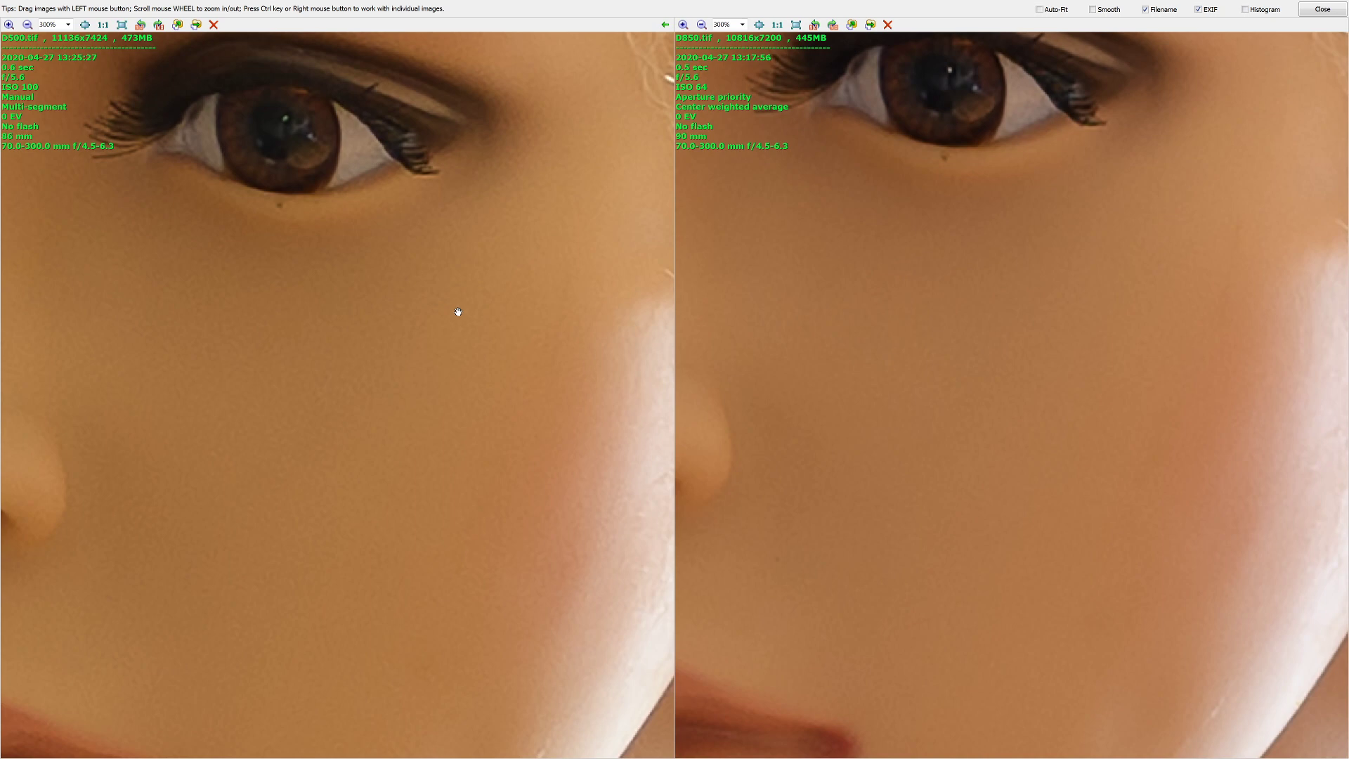
scroll(456, 305, "down", 3)
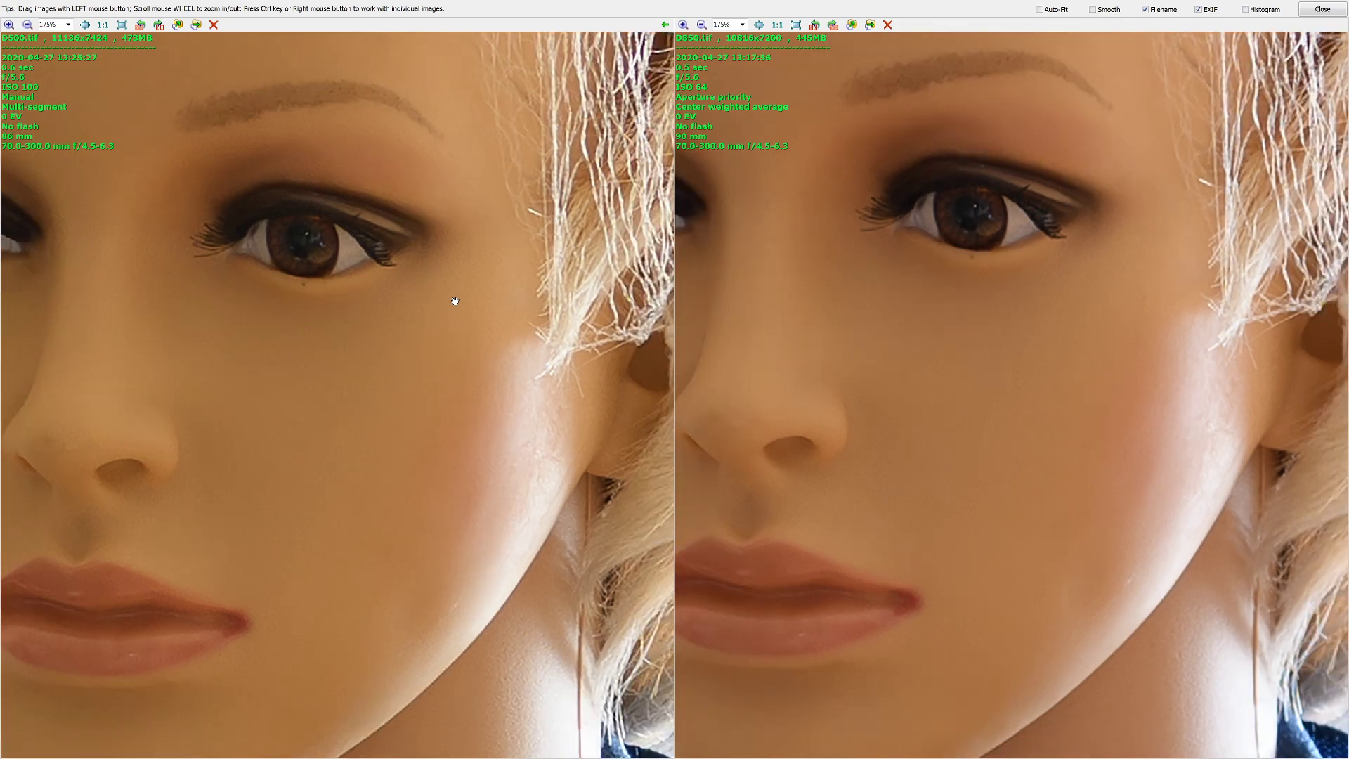
scroll(456, 301, "down", 4)
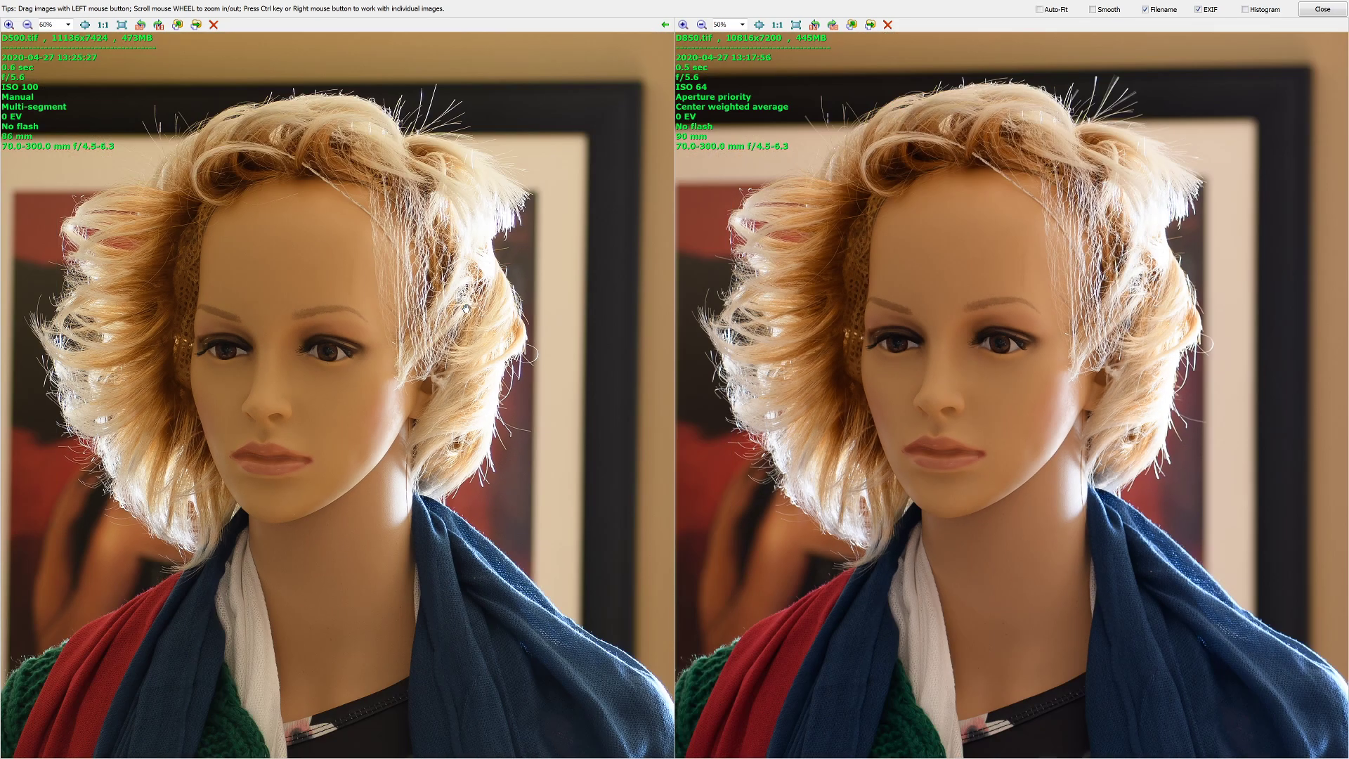
Zoom the current D500 and D850 comparison further out
scroll(467, 307, "down", 2)
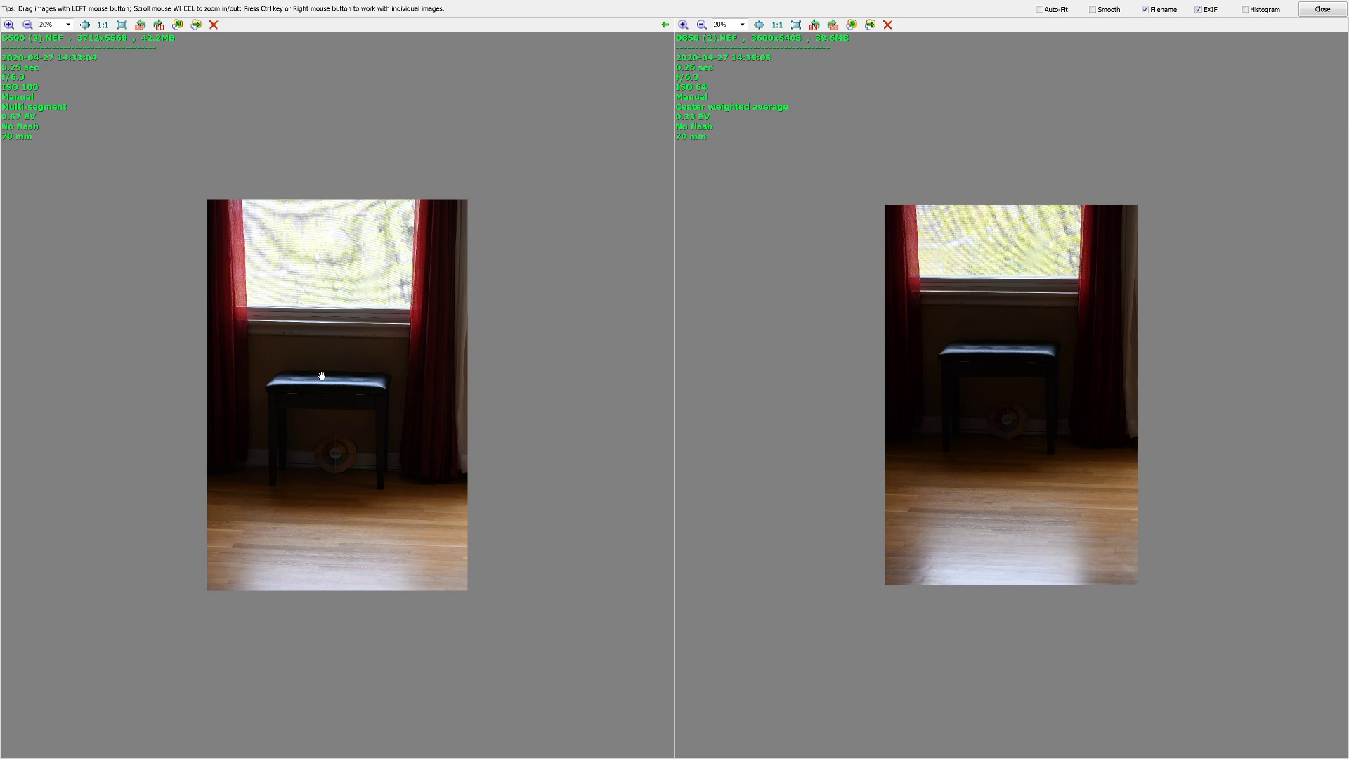
Zoom both window-and-bench NEFs to 175% and centre the colour wheel under the bench in each
scroll(321, 376, "up", 4)
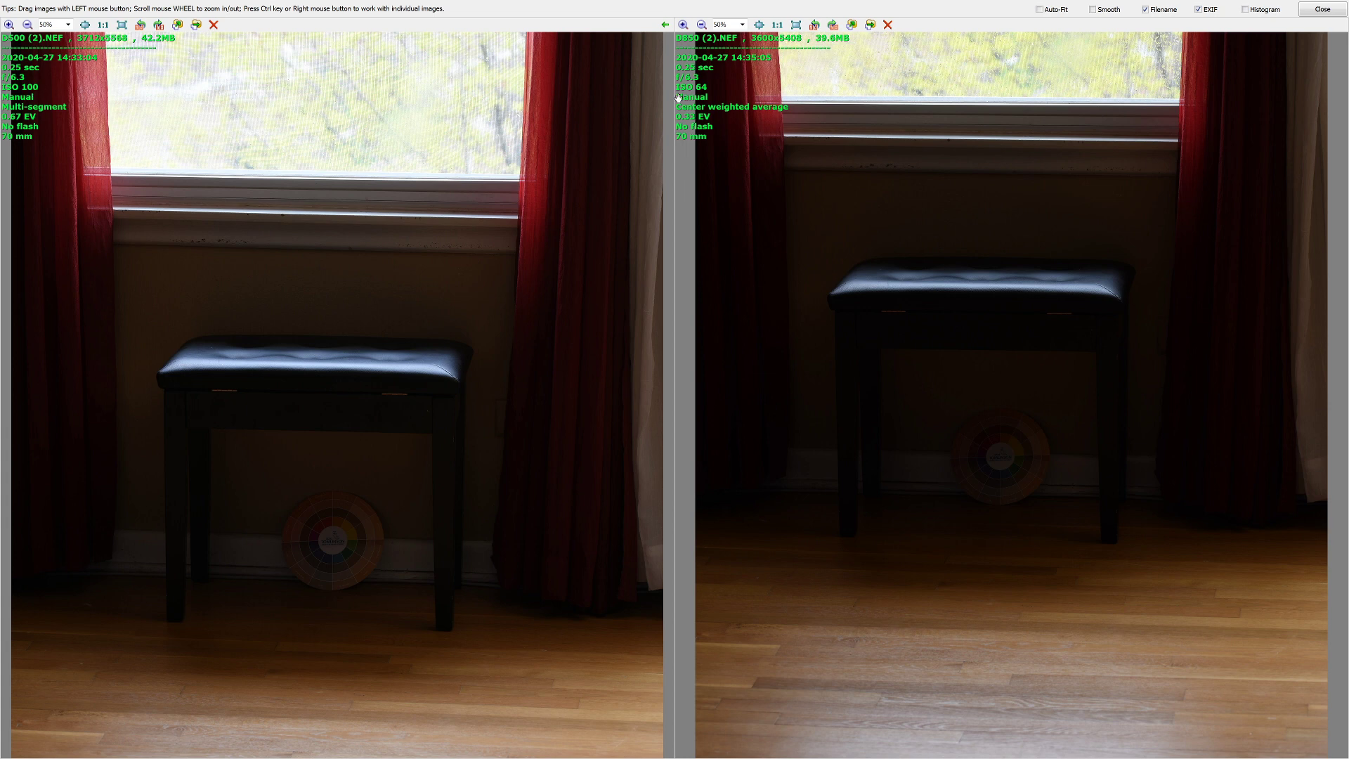
scroll(336, 489, "up", 2)
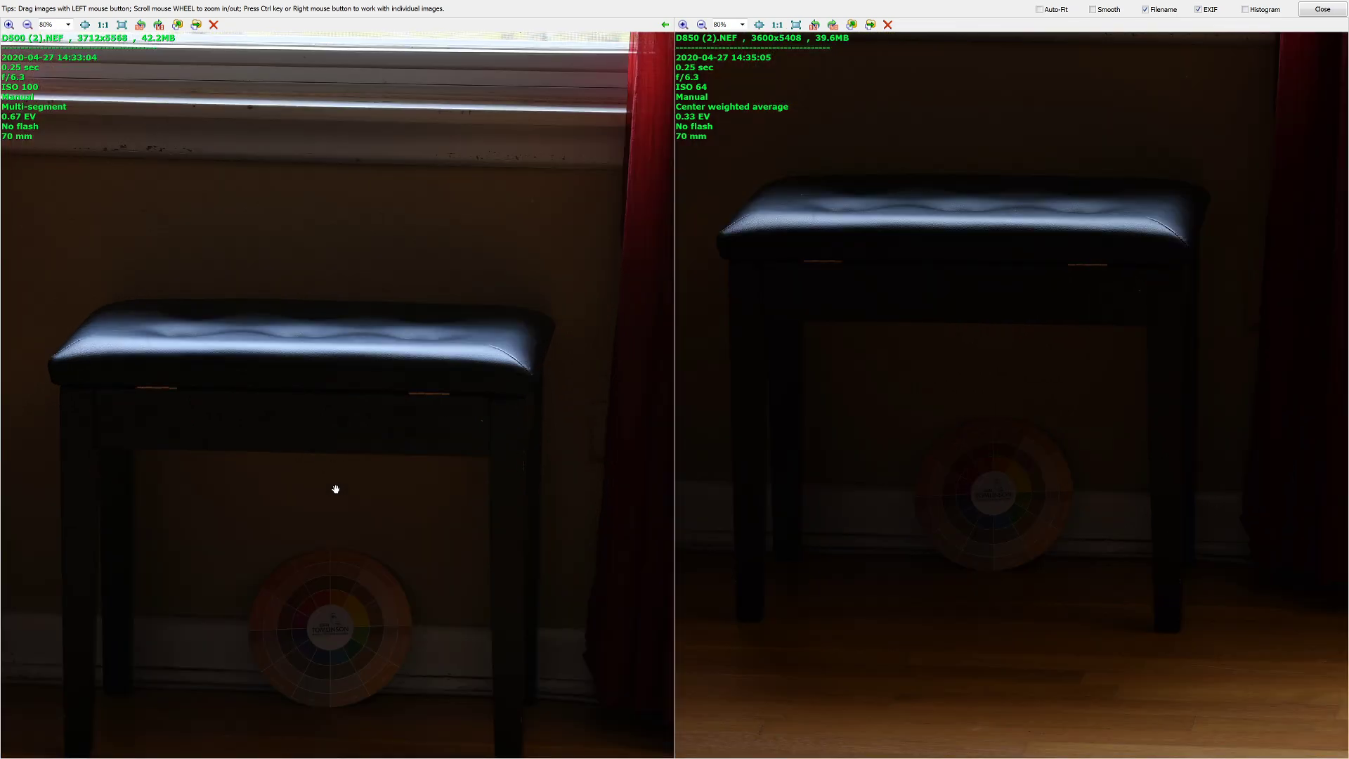
scroll(333, 498, "up", 1)
left_click_drag(331, 503, 359, 307)
left_click_drag(887, 445, 852, 380)
scroll(883, 418, "up", 1)
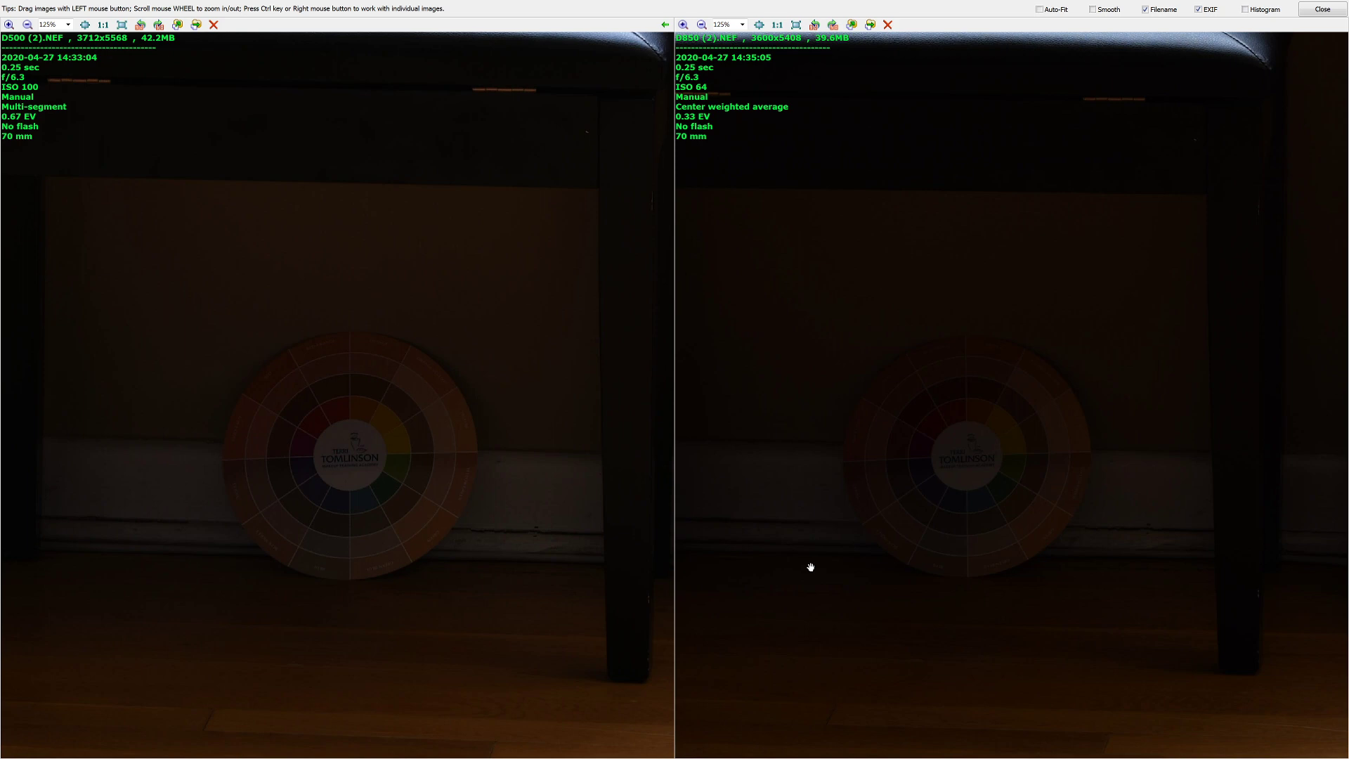
scroll(810, 567, "up", 1)
left_click_drag(811, 567, 813, 517)
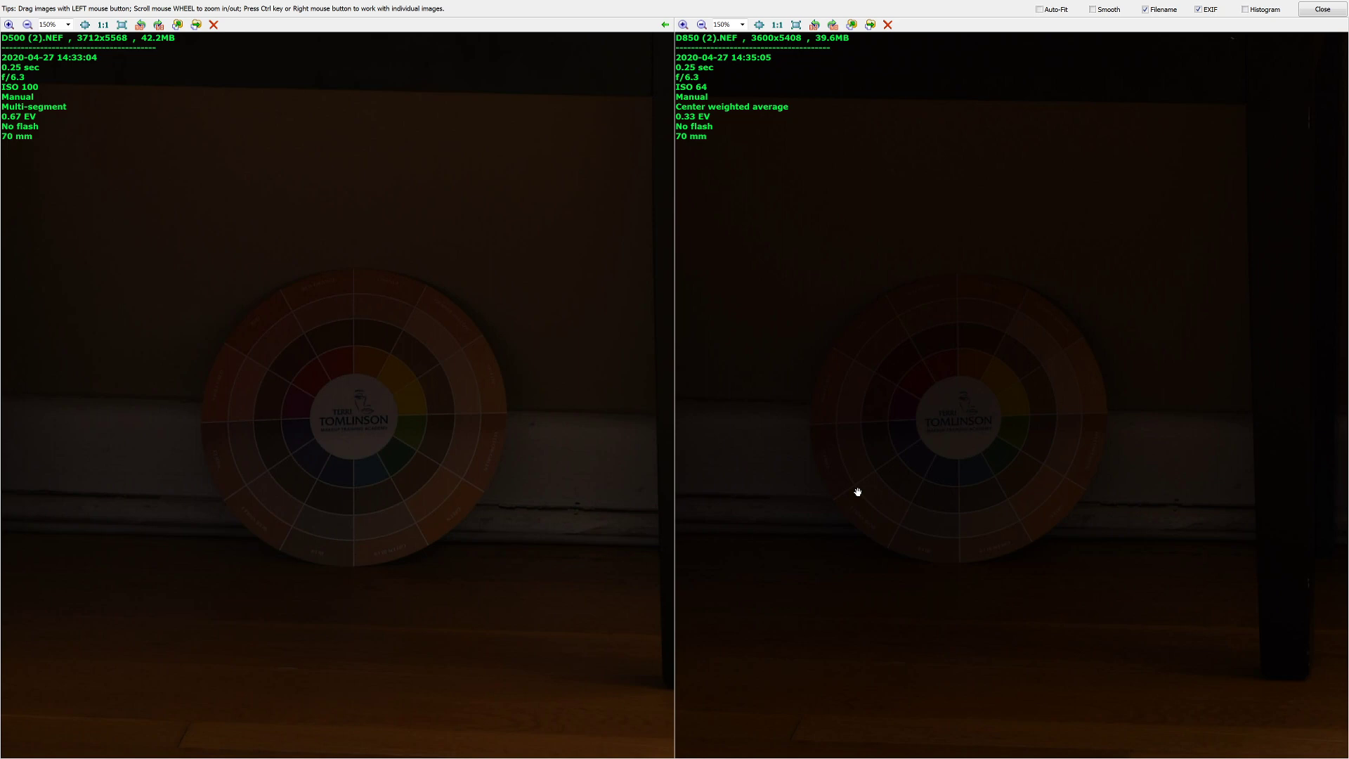
scroll(857, 491, "up", 1)
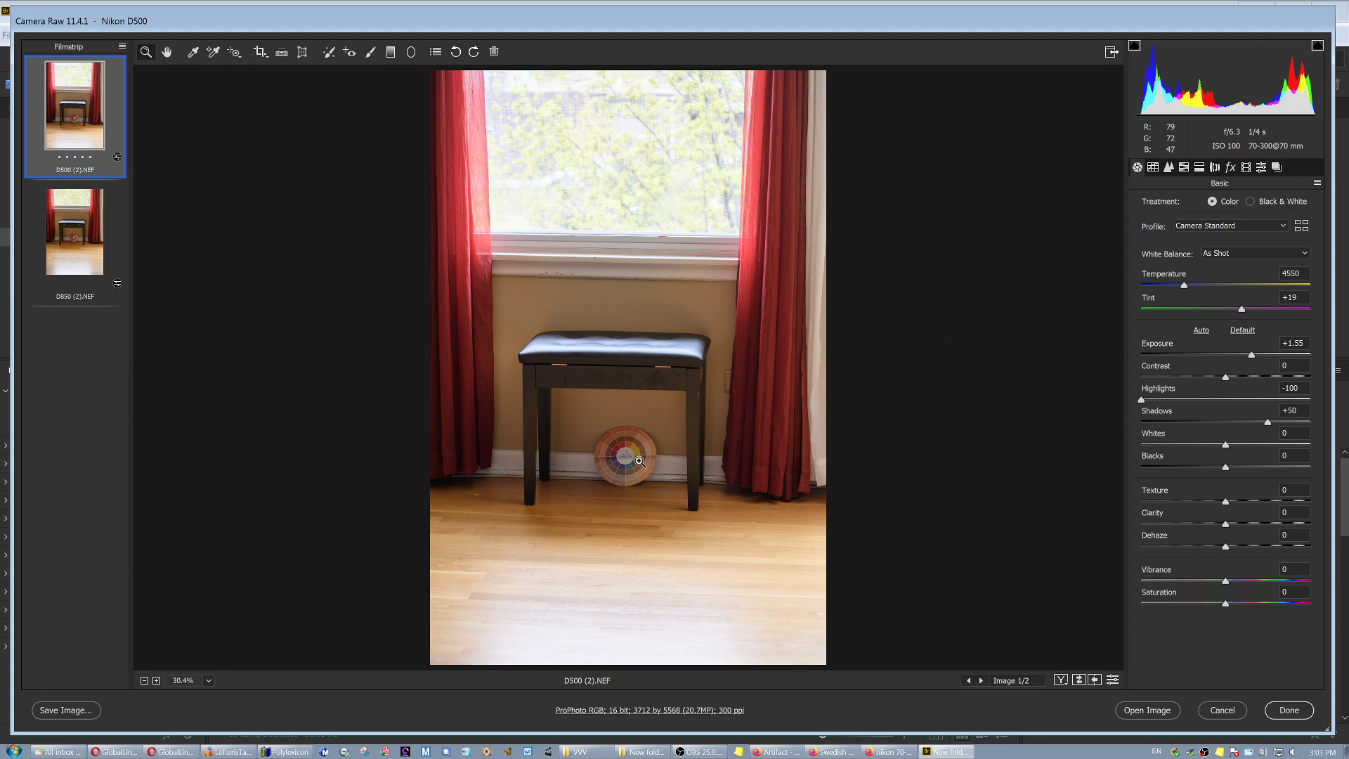
Compare the D850 and D500 Exposure, Highlights and Shadows values, ending on D850 (2).NEF
left_click(87, 237)
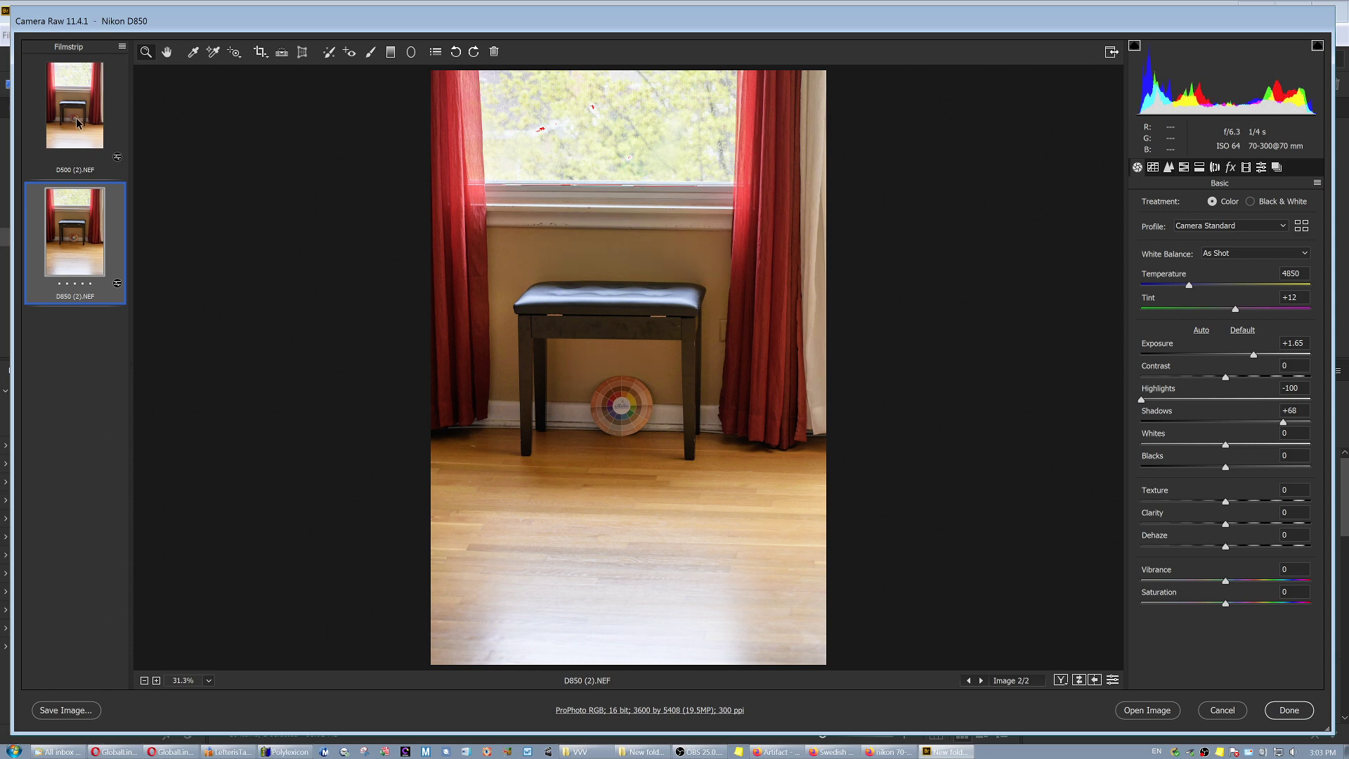
left_click(77, 120)
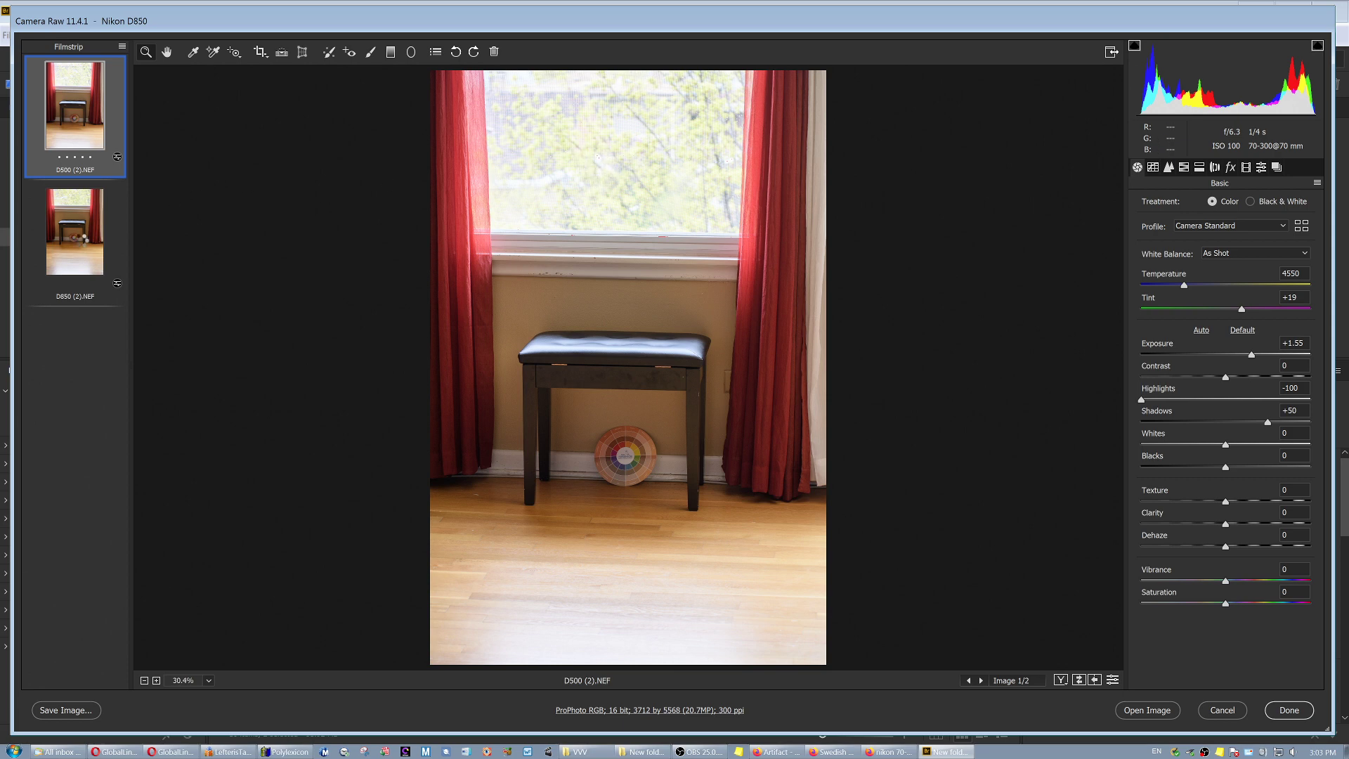
left_click(83, 239)
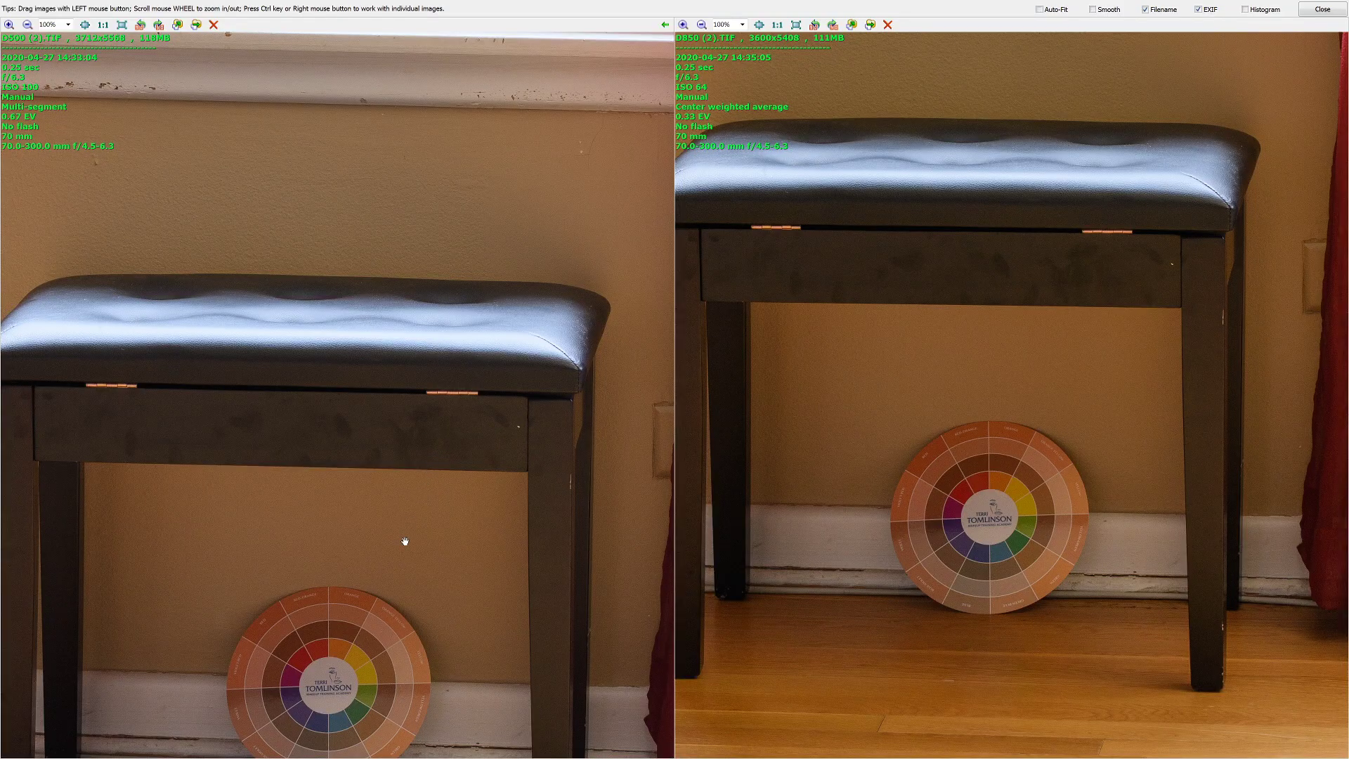
Align the D500 and D850 TIFs and zoom in so each shows the whole colour wheel
left_click_drag(405, 541, 423, 389)
scroll(422, 390, "up", 1)
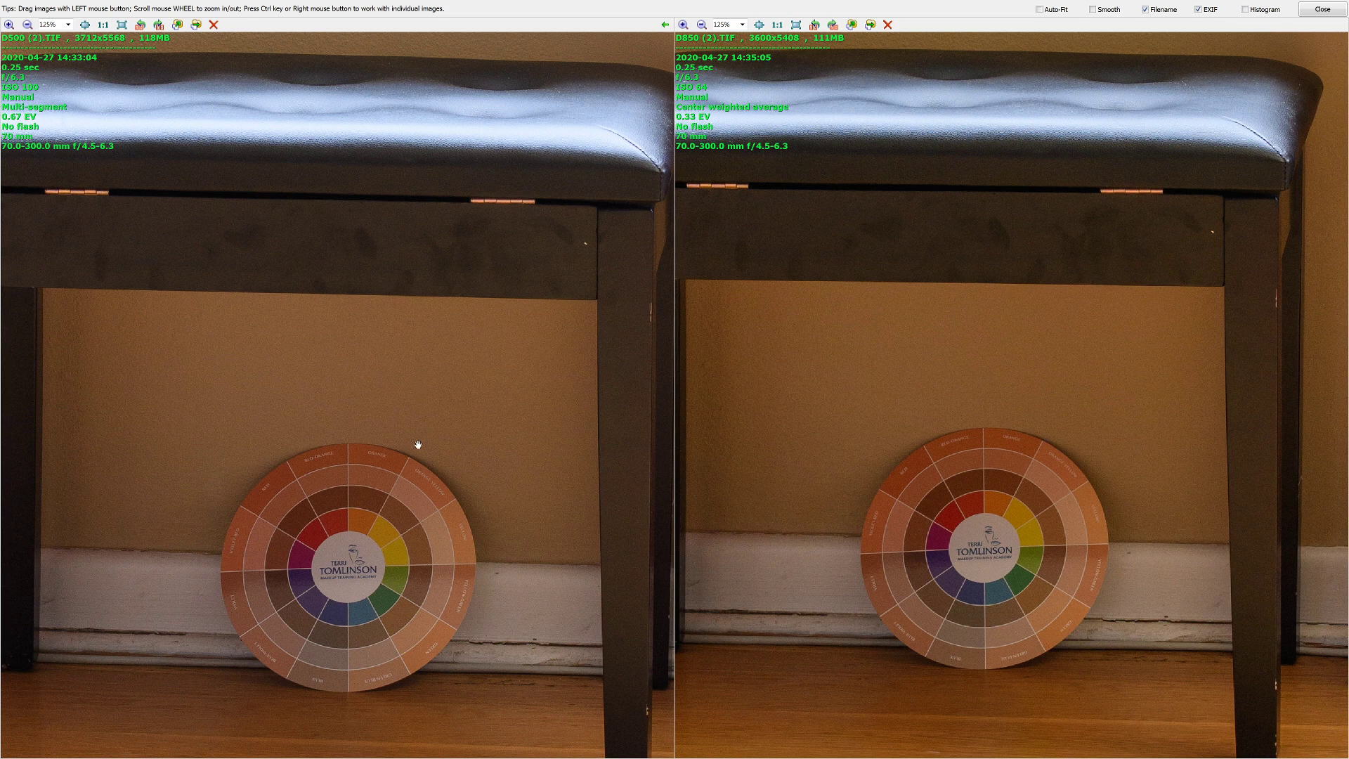
scroll(418, 444, "up", 2)
scroll(421, 486, "up", 3)
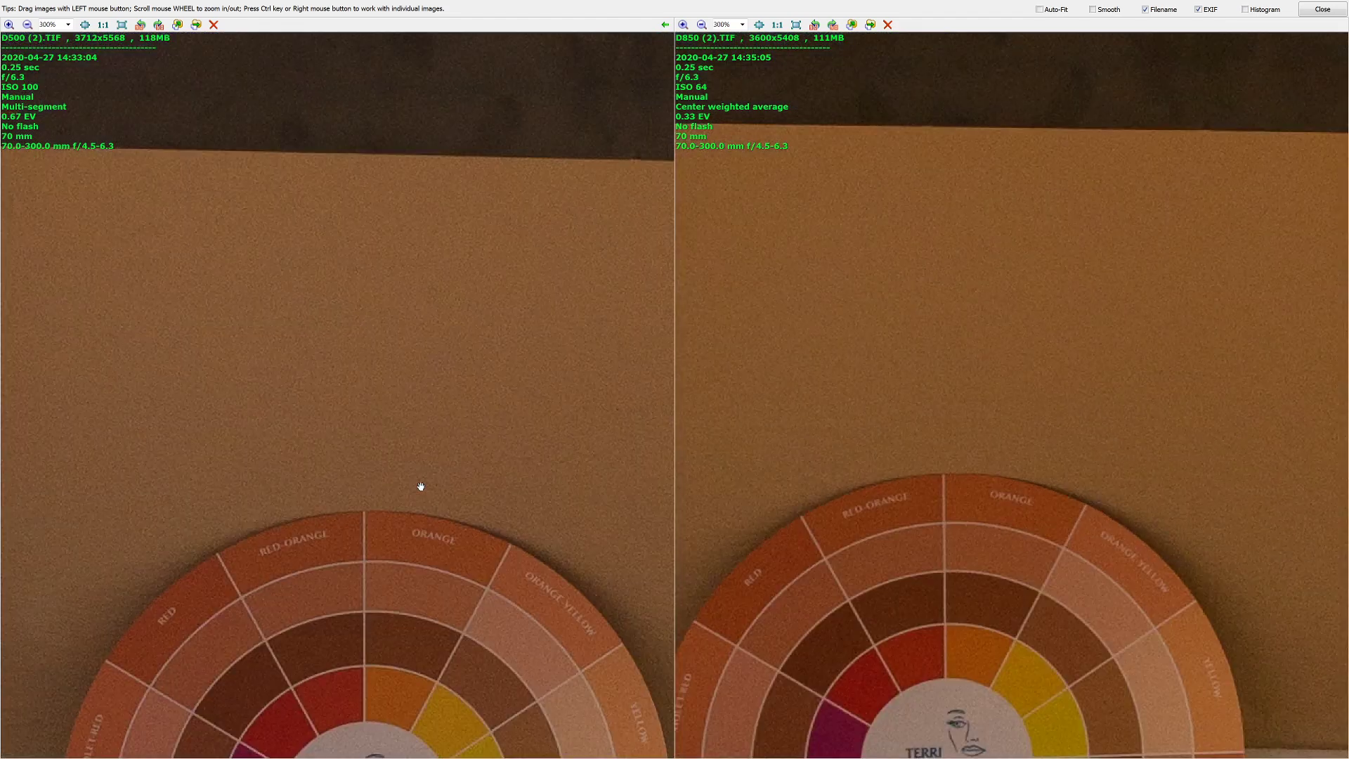
left_click_drag(421, 486, 413, 202)
left_click_drag(784, 405, 932, 191)
left_click_drag(809, 360, 812, 269)
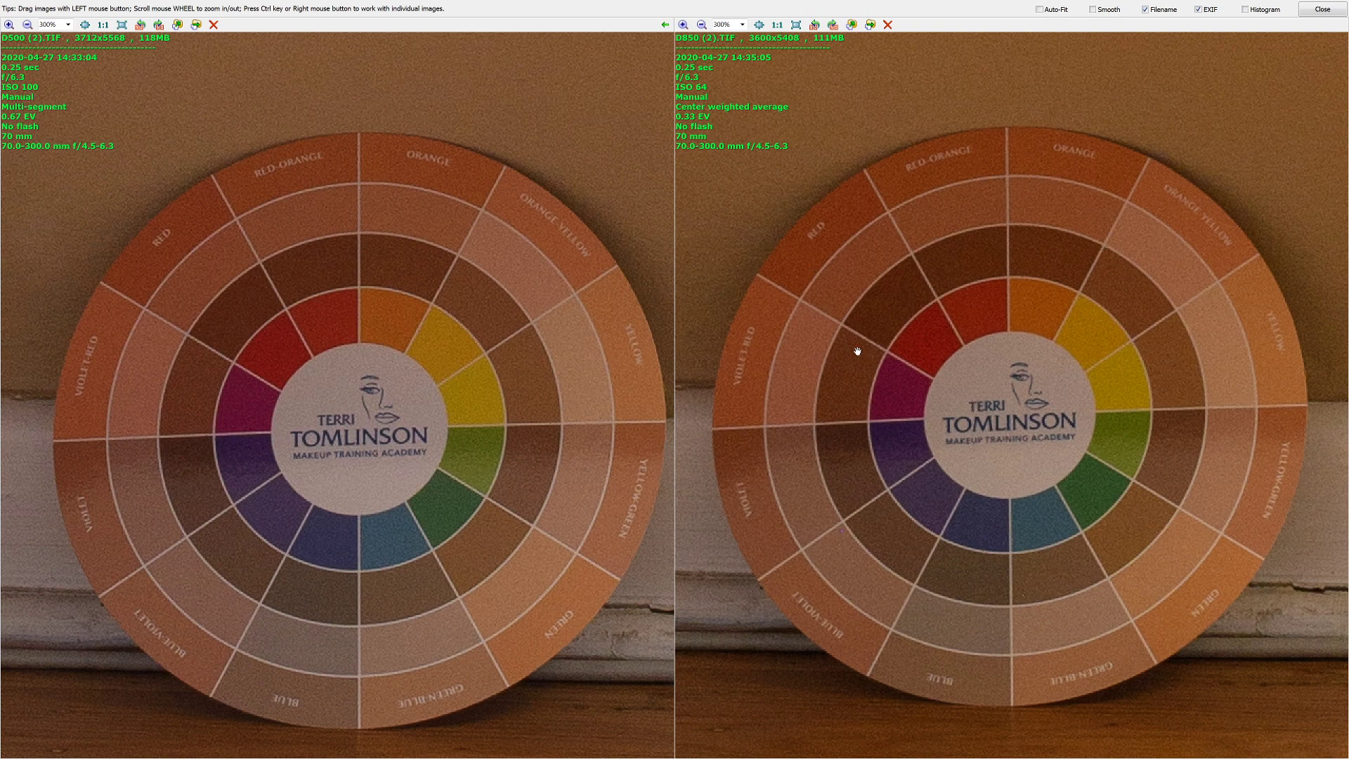
Zoom in and out on the colour wheels to compare detail at different magnifications
scroll(865, 355, "up", 2)
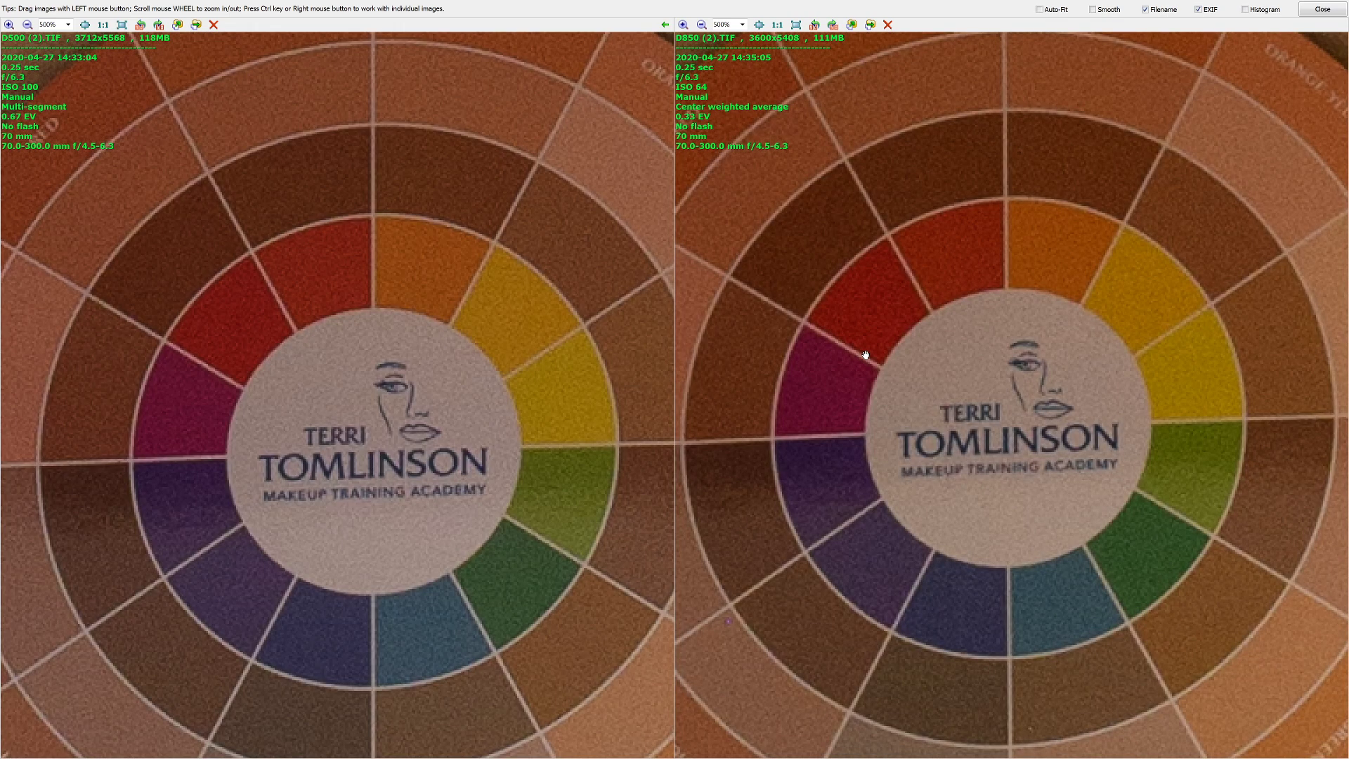
scroll(865, 355, "down", 4)
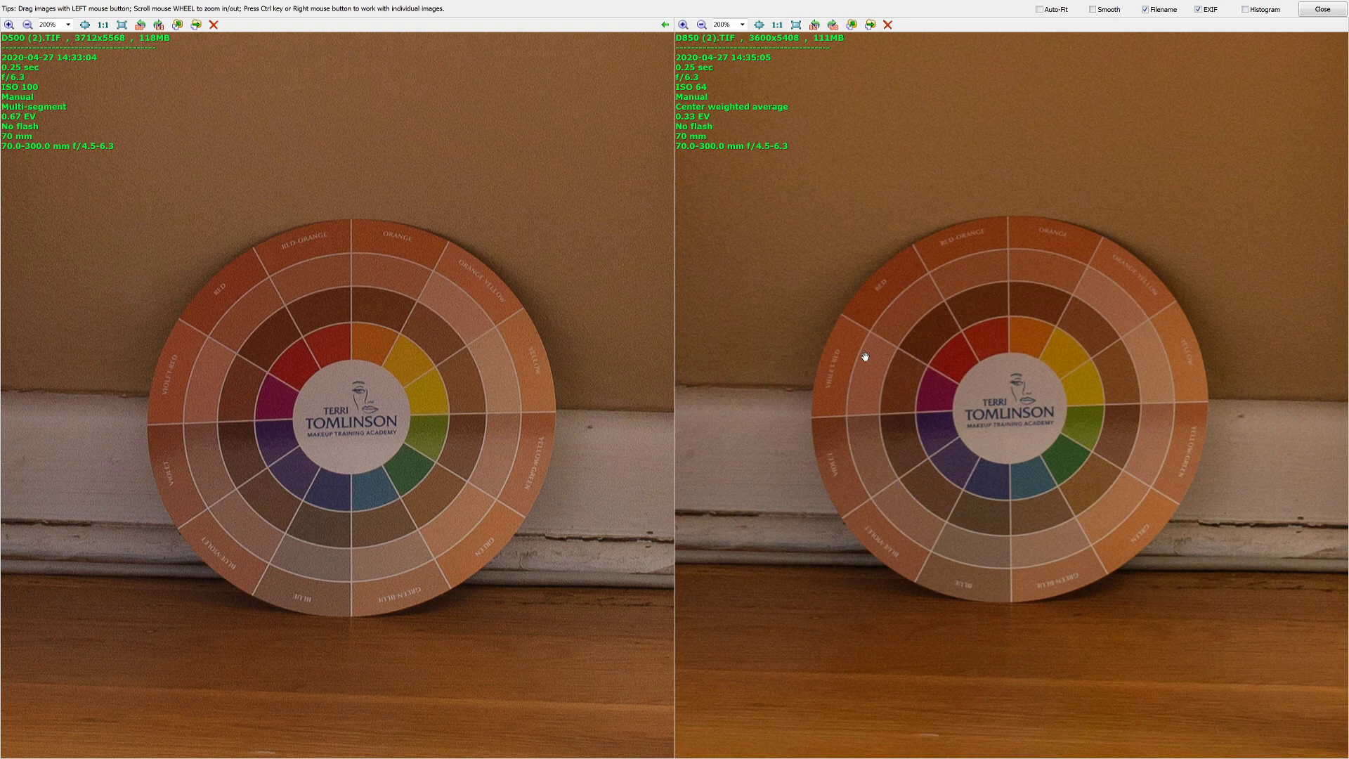
scroll(865, 357, "up", 1)
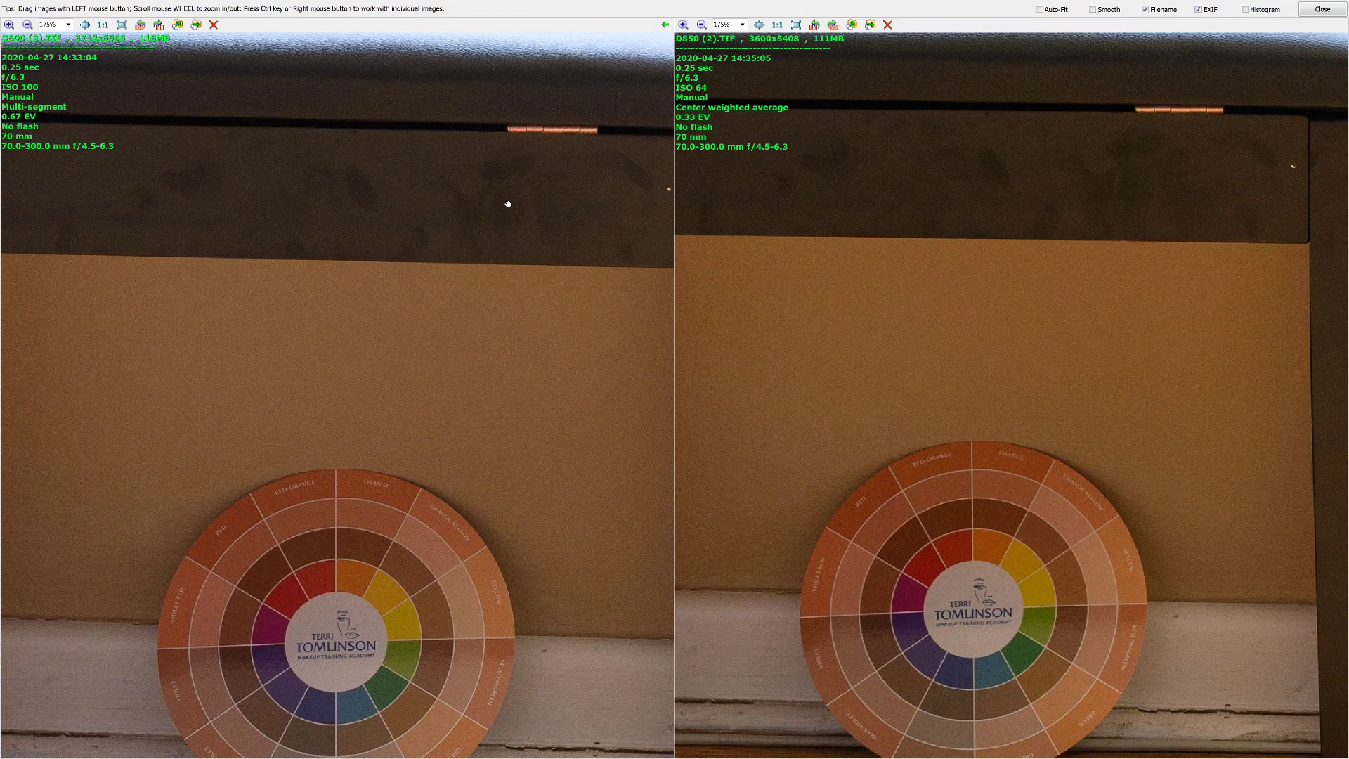
Pan both TIF views from the bench up to the bright window sill and treetops
left_click_drag(506, 208, 482, 521)
left_click_drag(489, 625, 488, 674)
left_click_drag(487, 492, 485, 618)
mouse_move(482, 419)
left_mouse_down()
mouse_move(494, 445)
mouse_move(506, 440)
left_mouse_up()
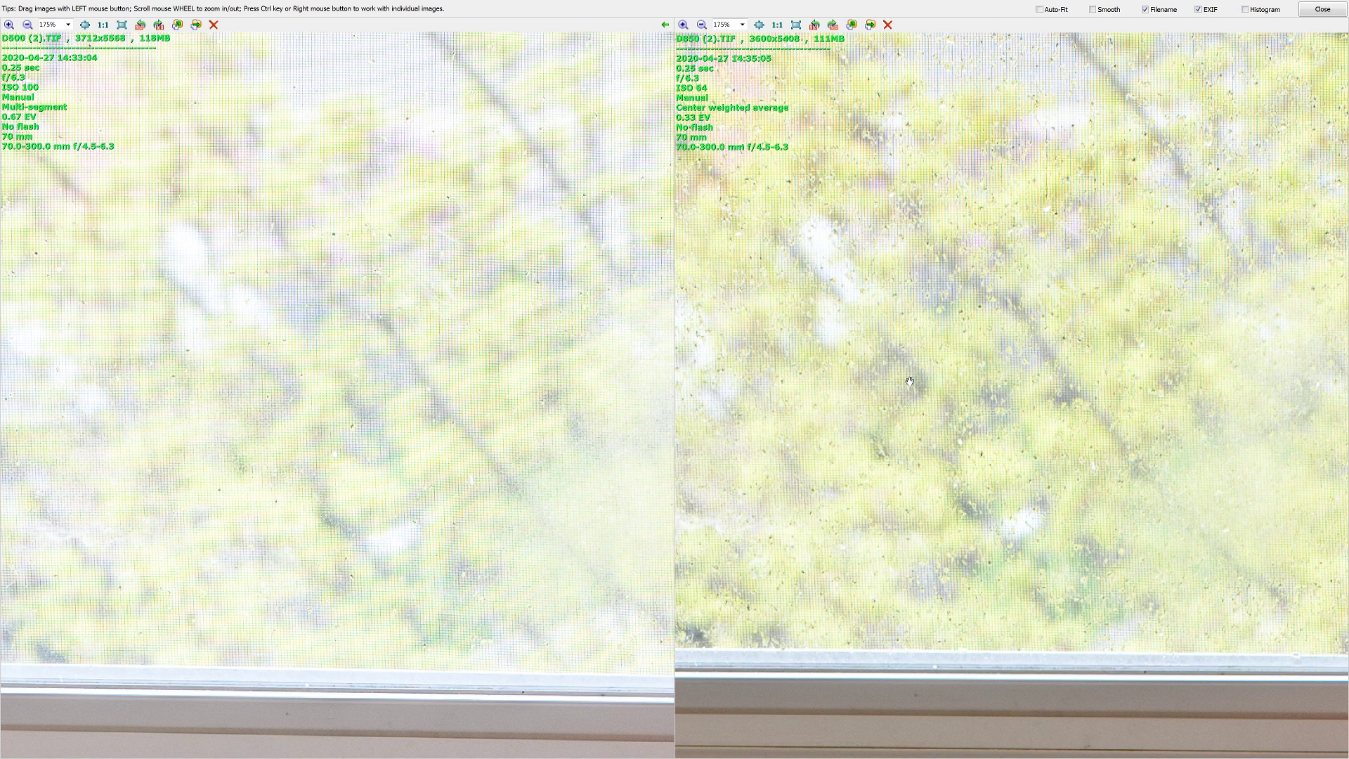
left_click_drag(839, 389, 998, 335)
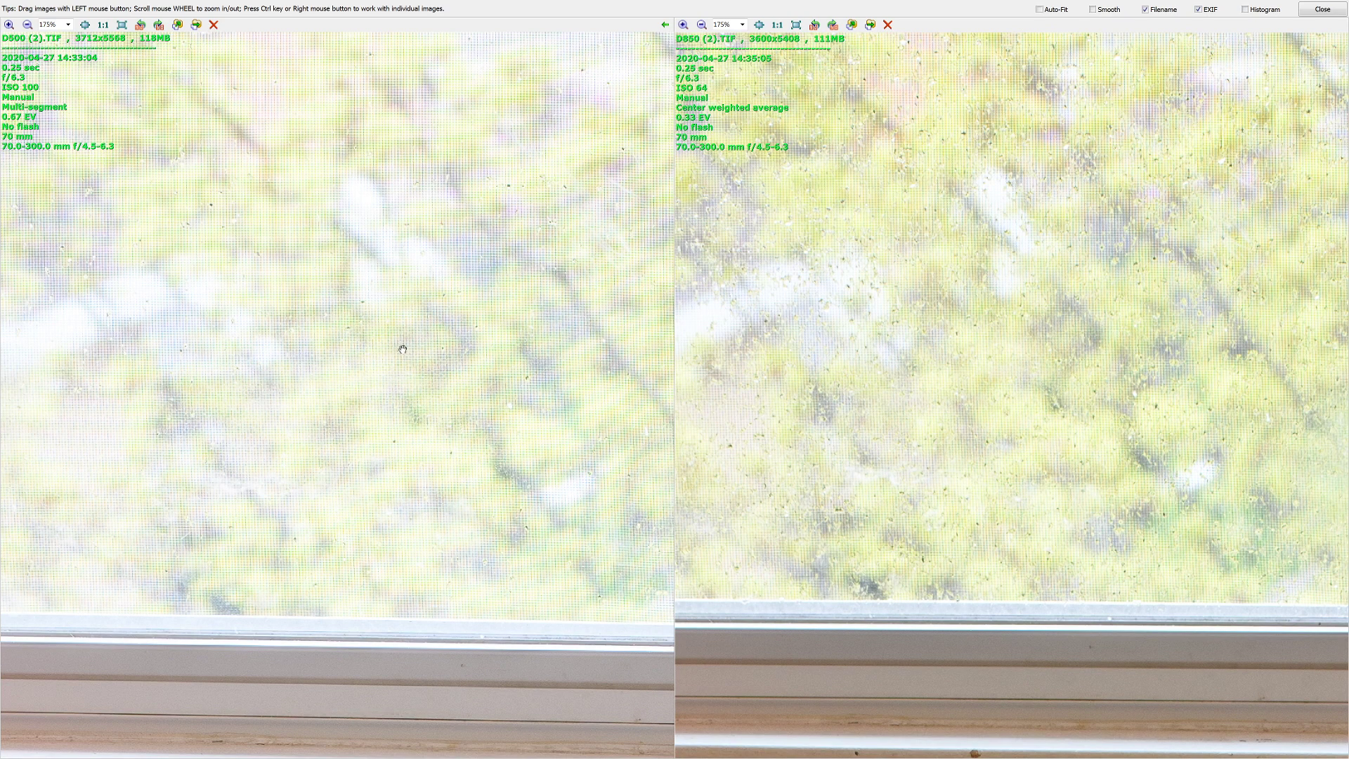
left_click_drag(1137, 387, 1021, 392)
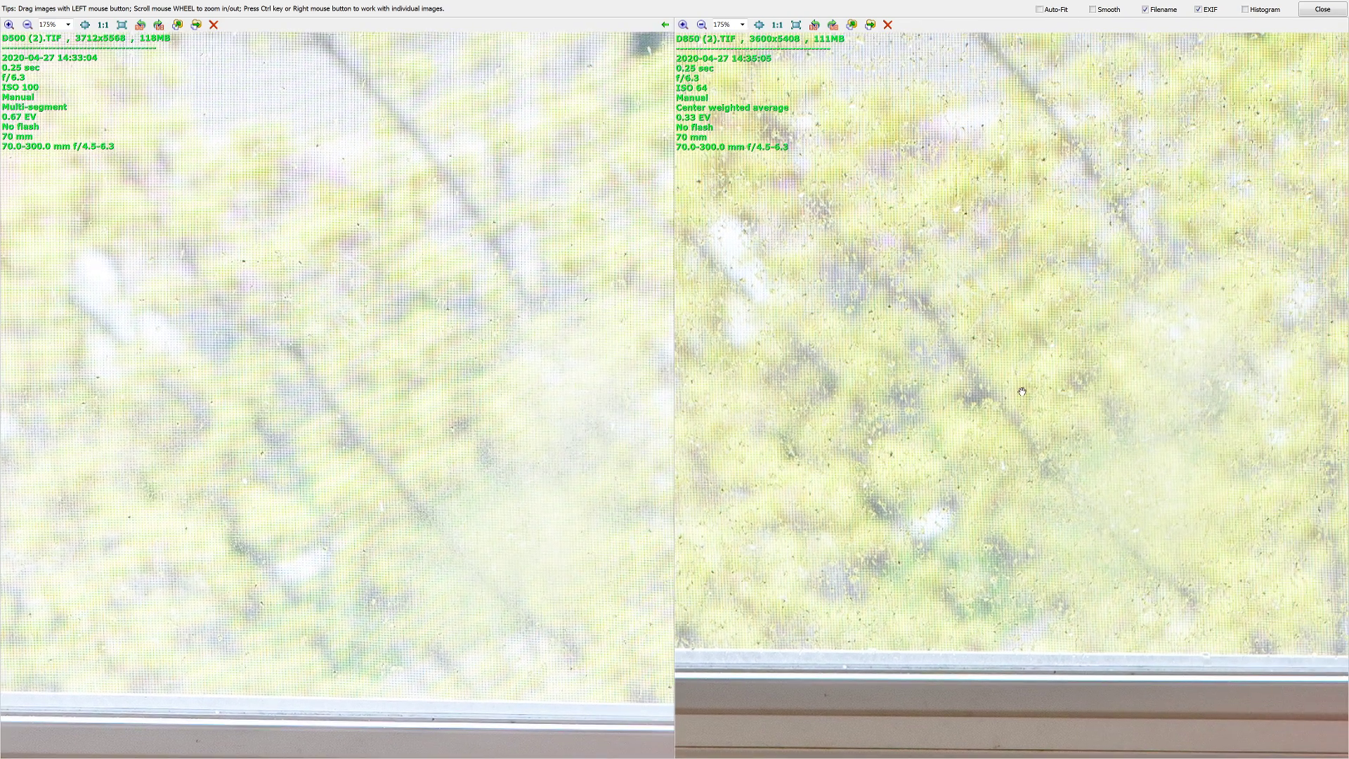